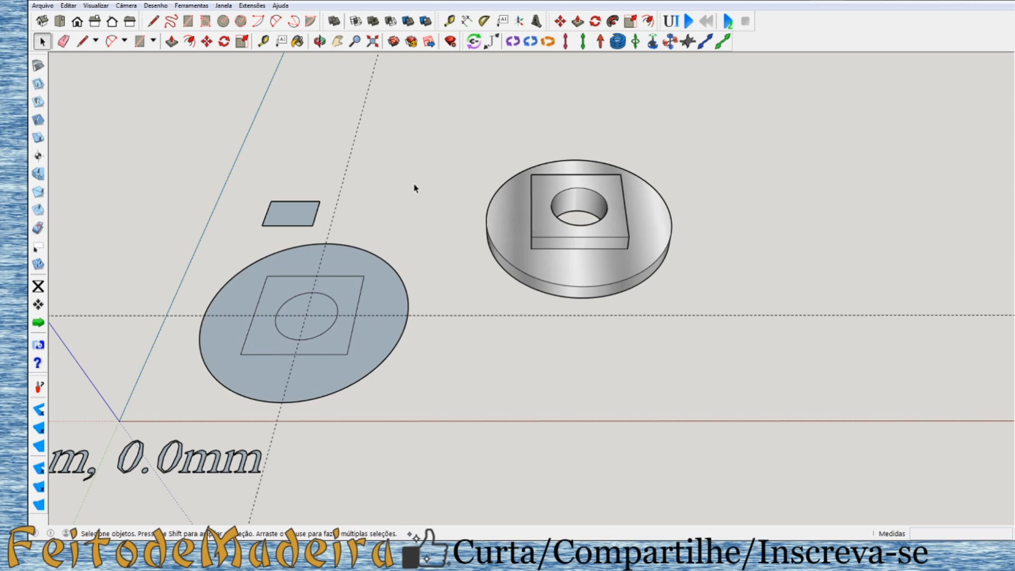
Look over the flat profile beside the 3D part and check the SketchUcam machining parameters.
scroll(415, 188, "down", 2)
scroll(415, 188, "up", 3)
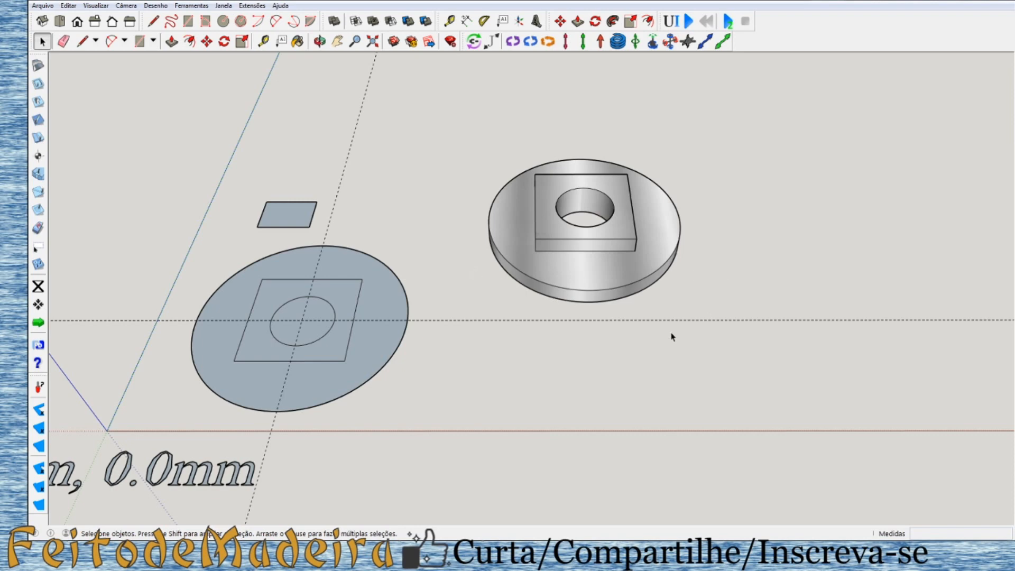
scroll(562, 315, "up", 2)
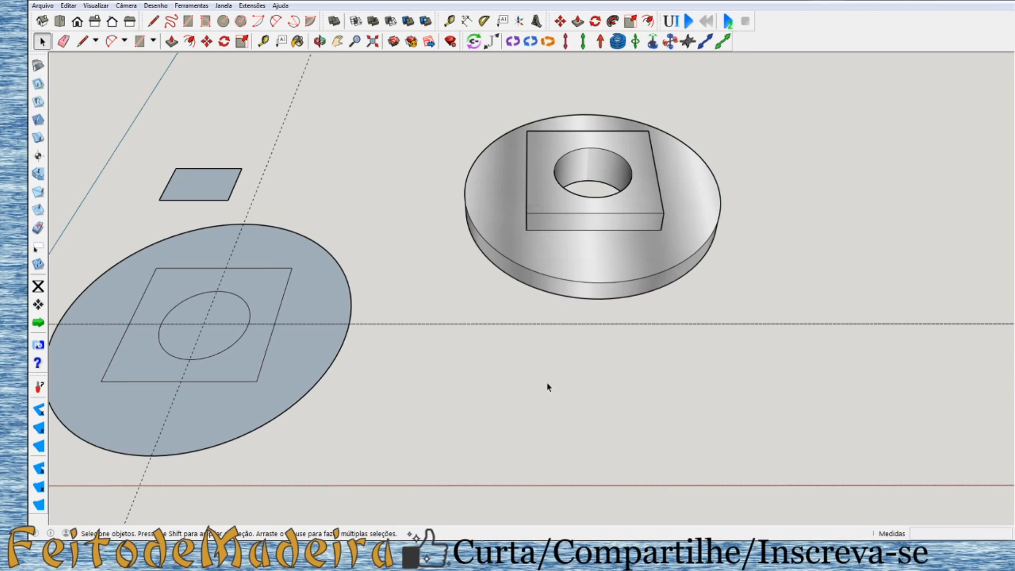
scroll(407, 279, "down", 1)
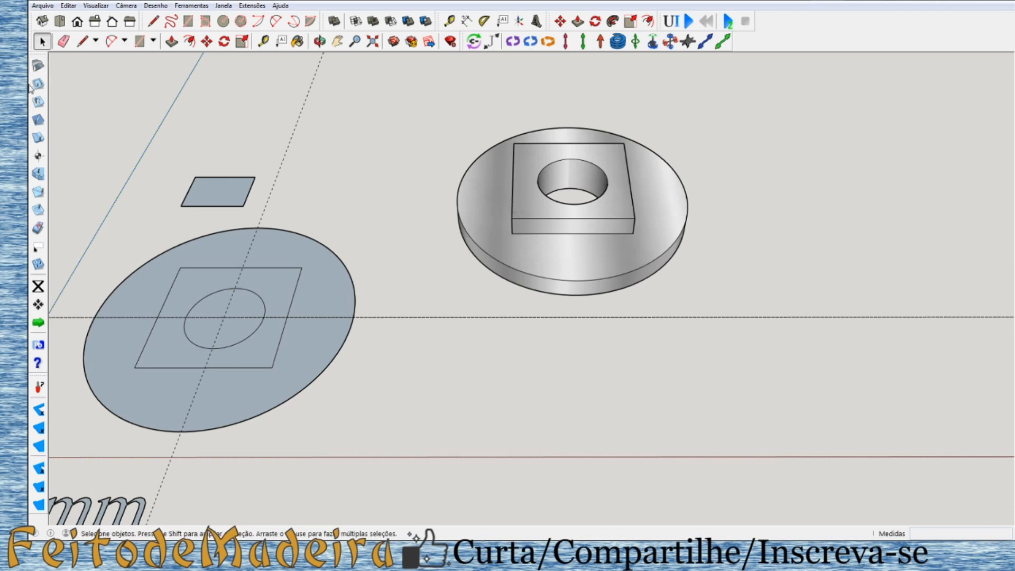
left_click(37, 66)
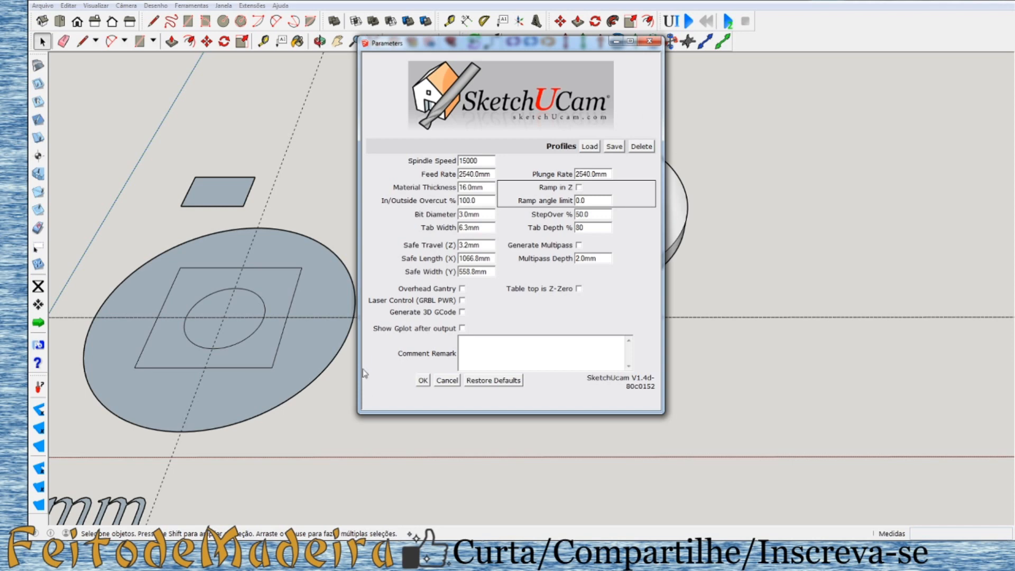
left_click(423, 380)
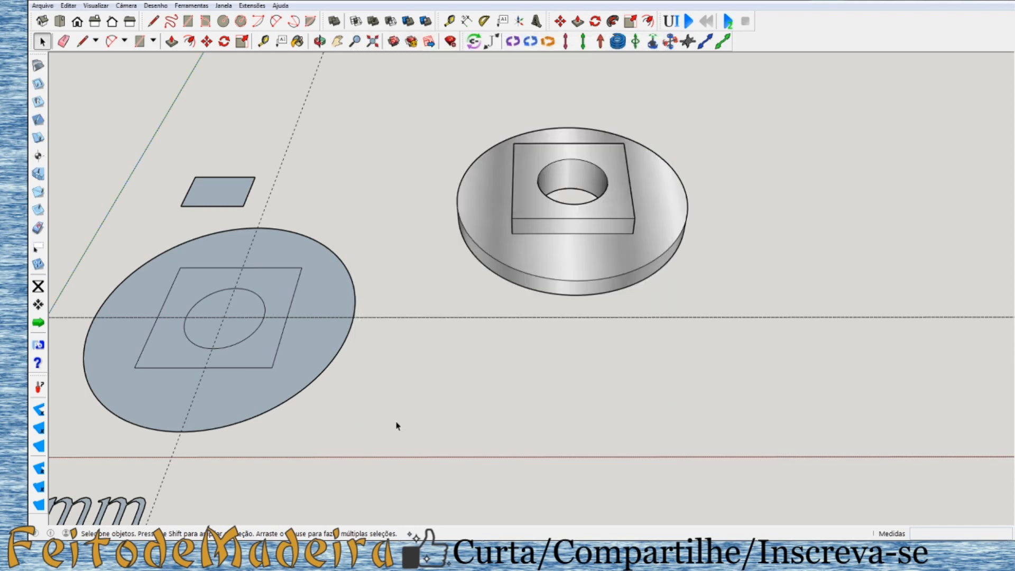
Compare the flat circle-and-square drawing with the finished 3D part in perspective and from above.
key("o")
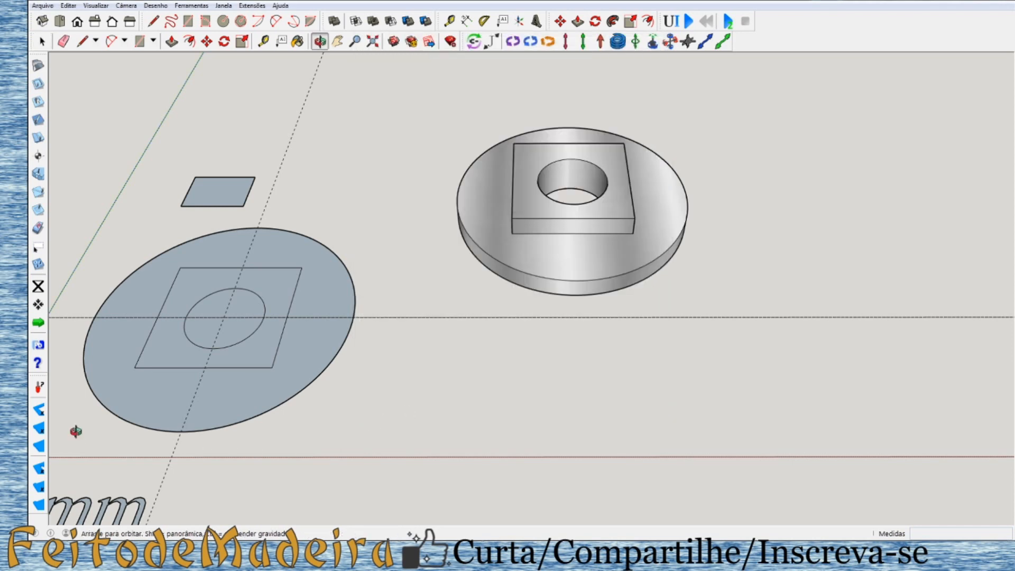
key("space")
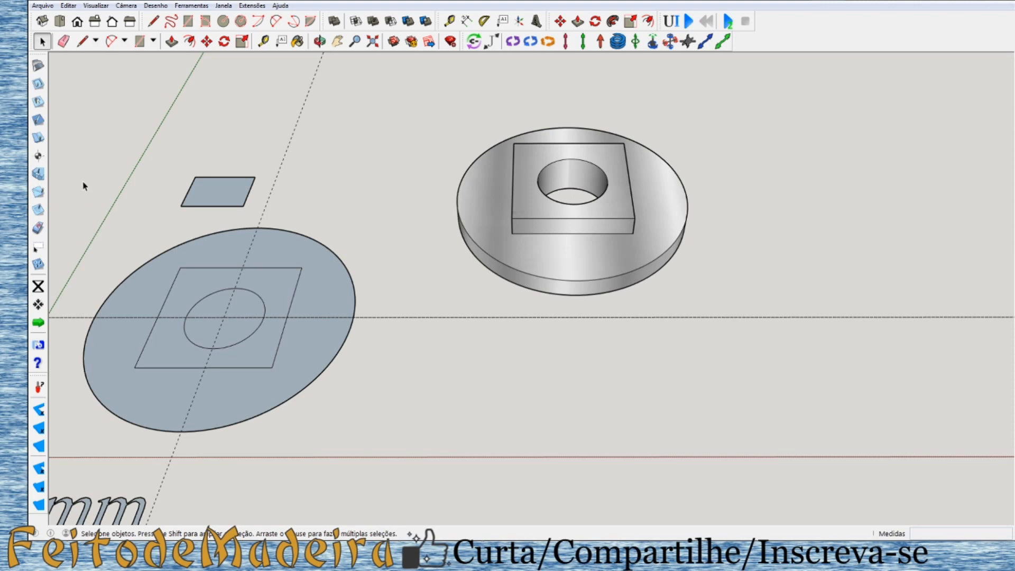
left_click(59, 21)
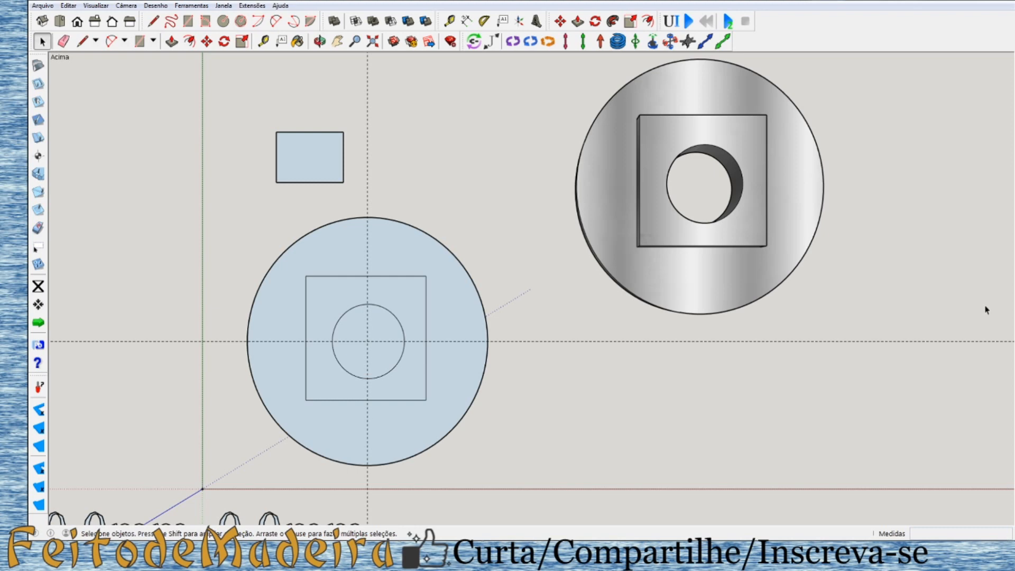
key("o")
left_click_drag(738, 317, 671, 86)
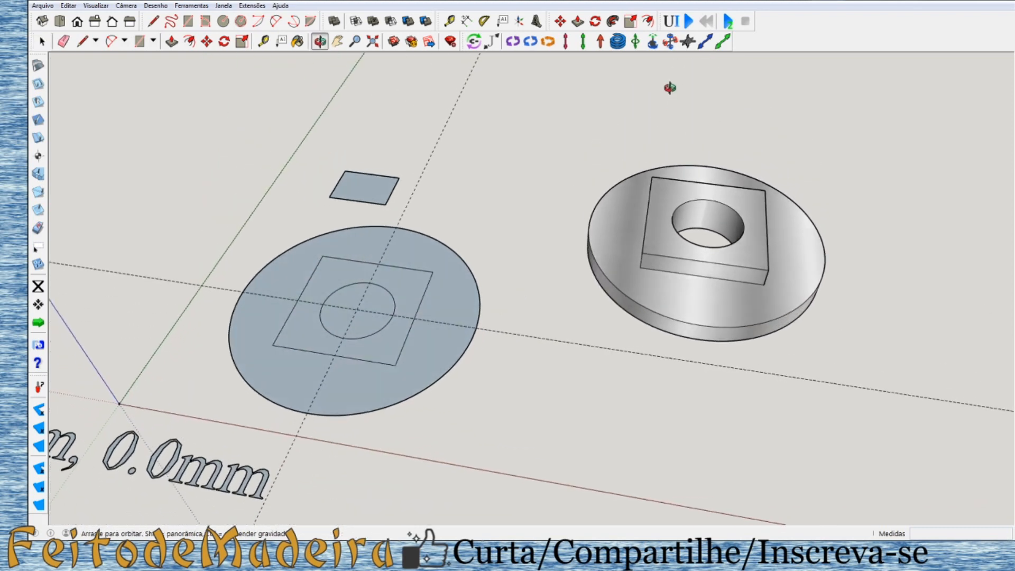
key("space")
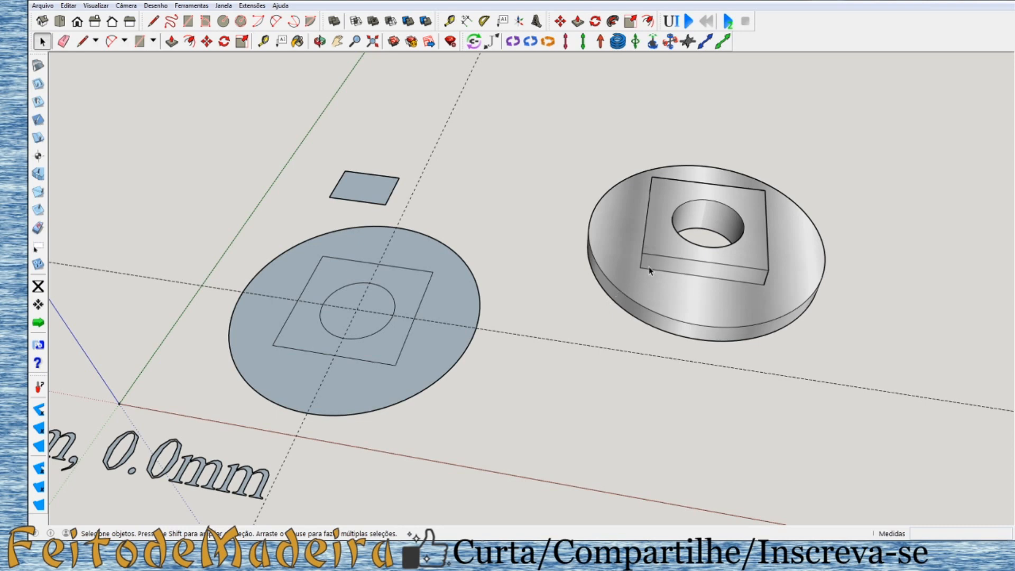
middle_click_drag(649, 278, 683, 378)
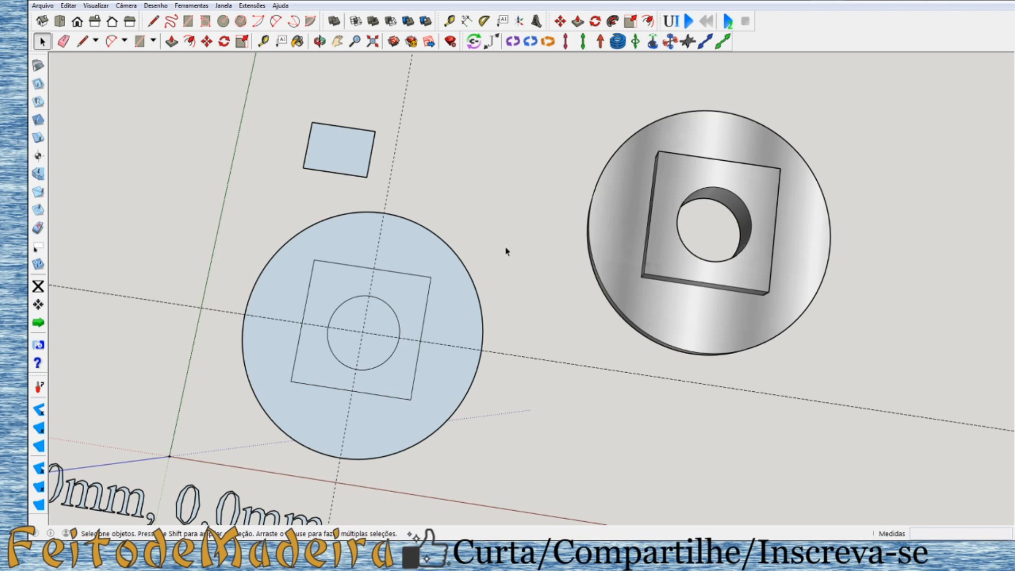
scroll(506, 251, "down", 2)
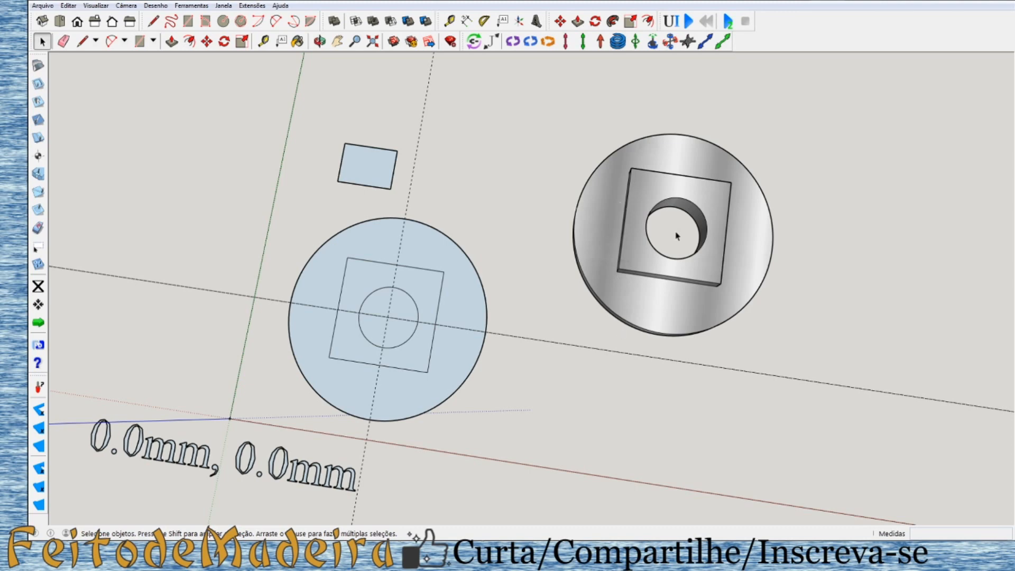
middle_click_drag(653, 364, 635, 351)
left_click(59, 21)
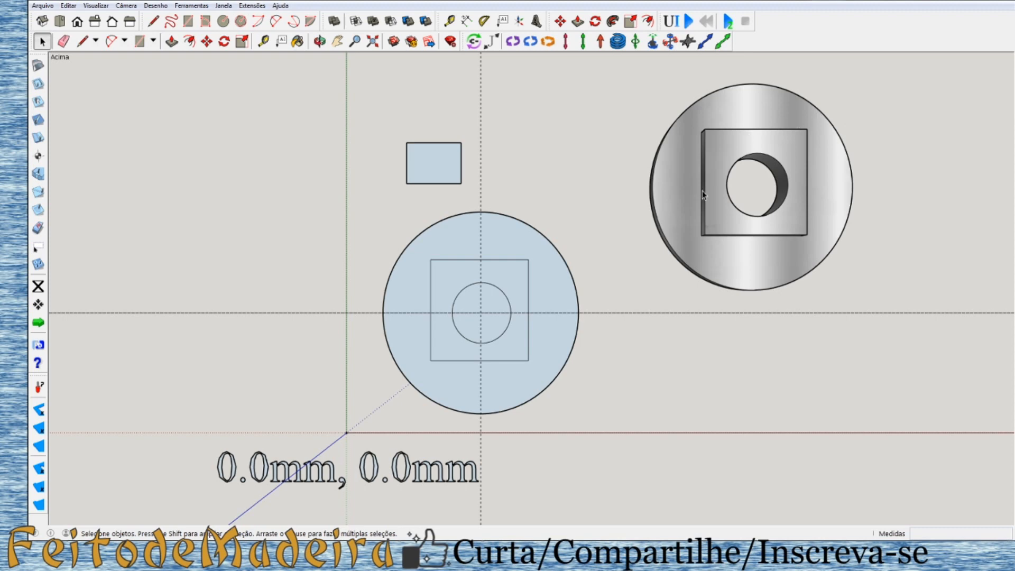
Open the machining parameters and review the material thickness, bit diameter and StepOver settings.
left_click(546, 286)
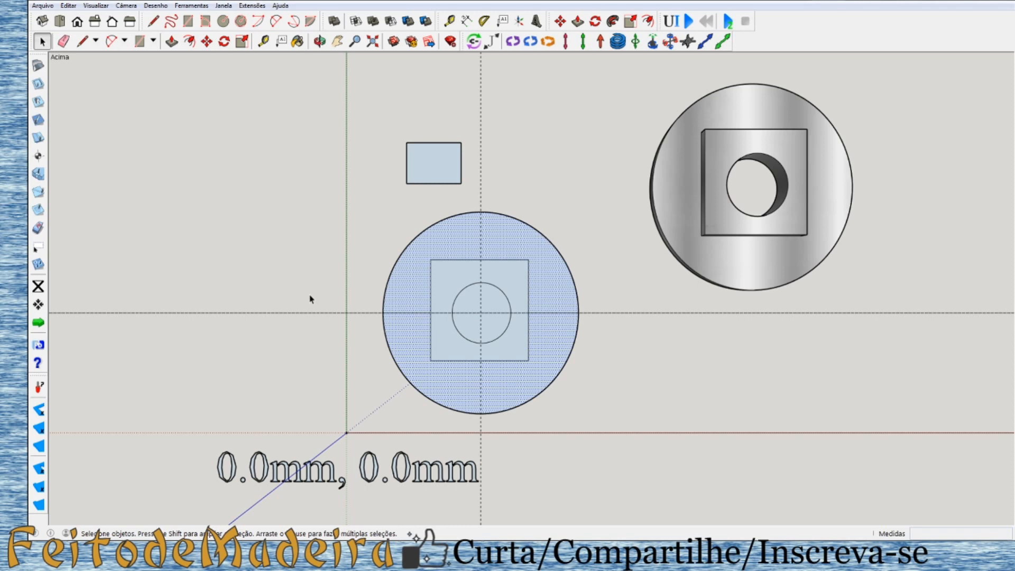
left_click(37, 66)
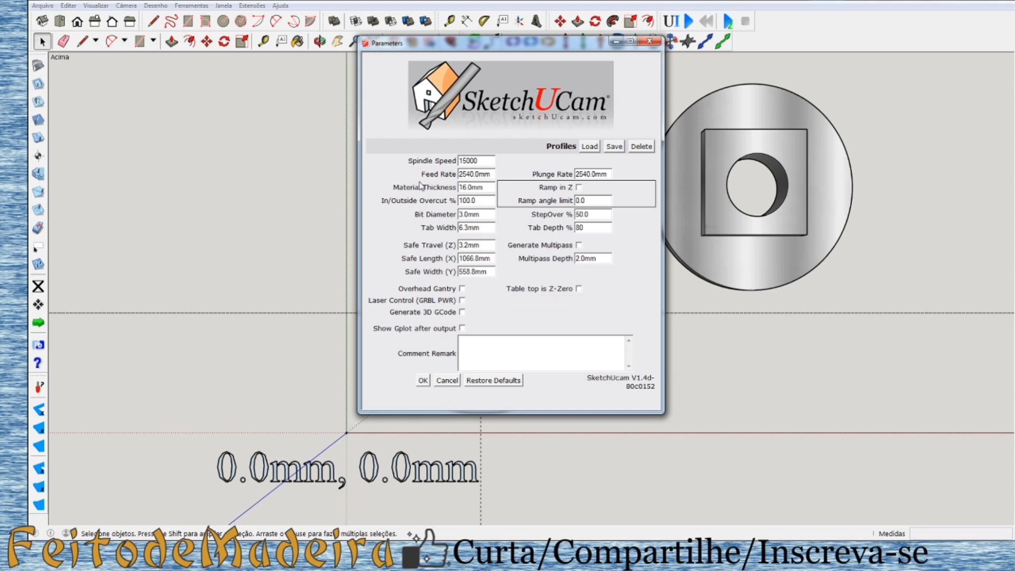
left_click_drag(483, 187, 432, 191)
left_click_drag(511, 44, 389, 53)
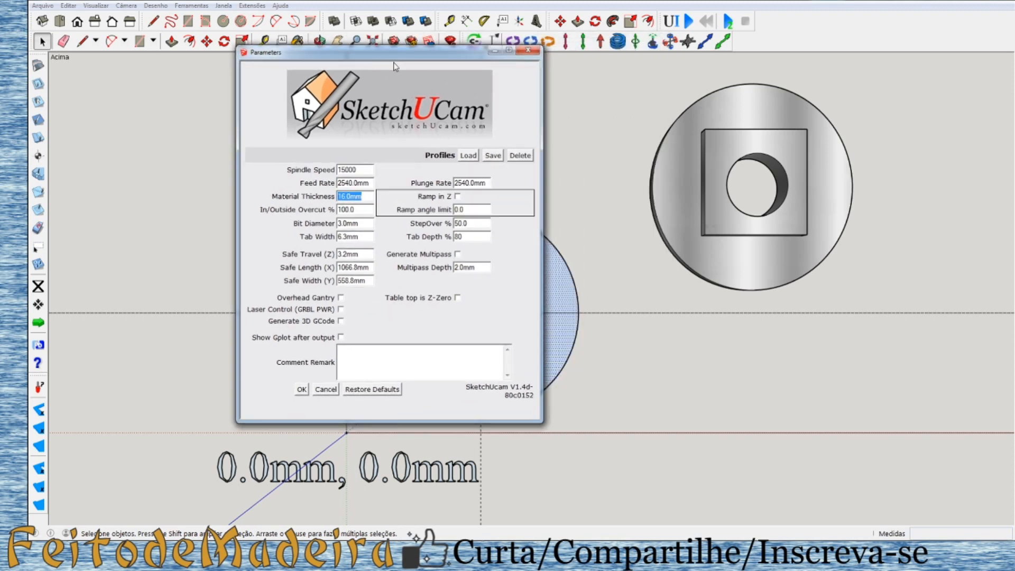
left_click(362, 223)
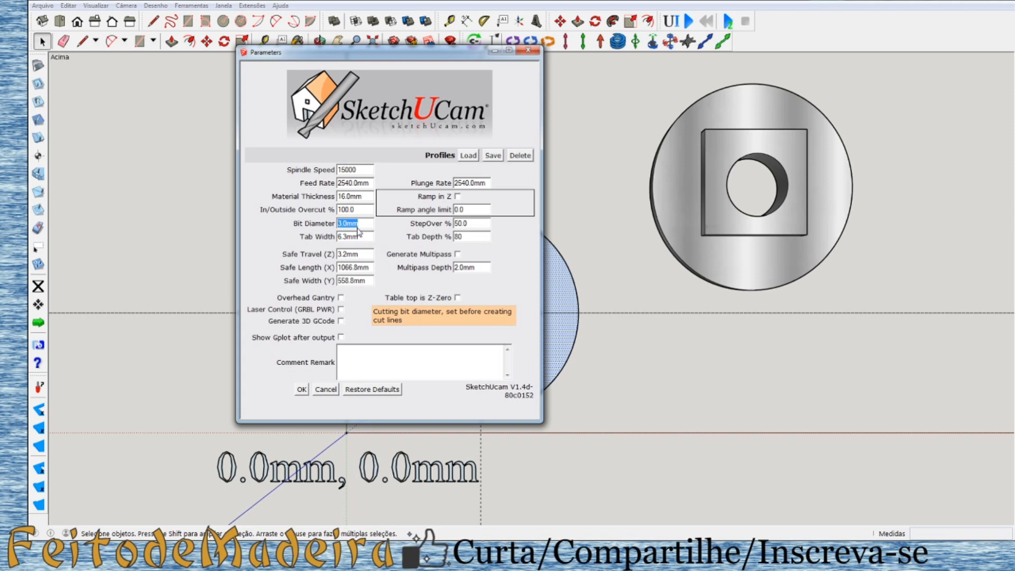
left_click(481, 223)
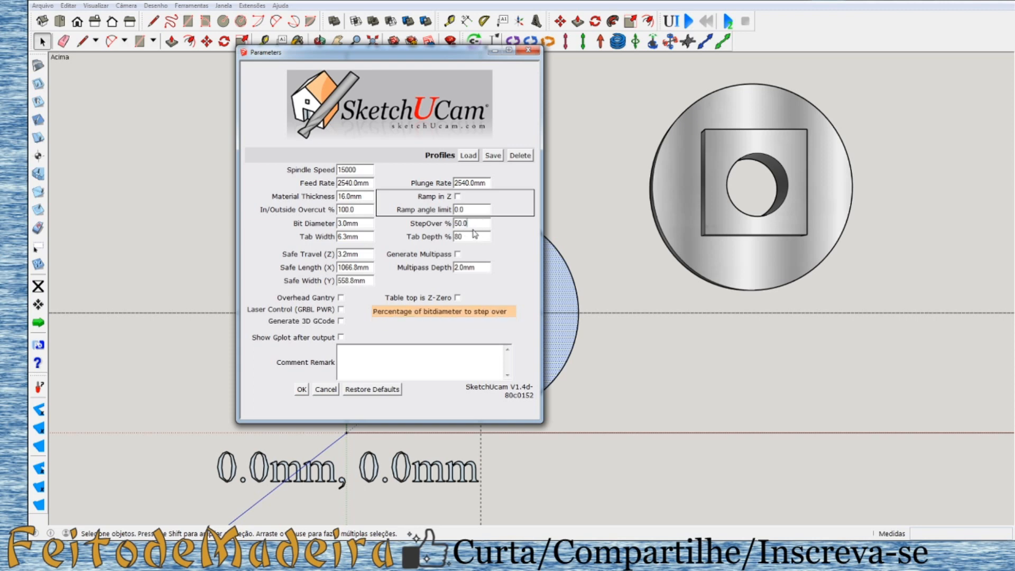
Set the StepOver to 80% and enable Generate Multipass in the machining parameters.
left_click_drag(473, 220, 442, 226)
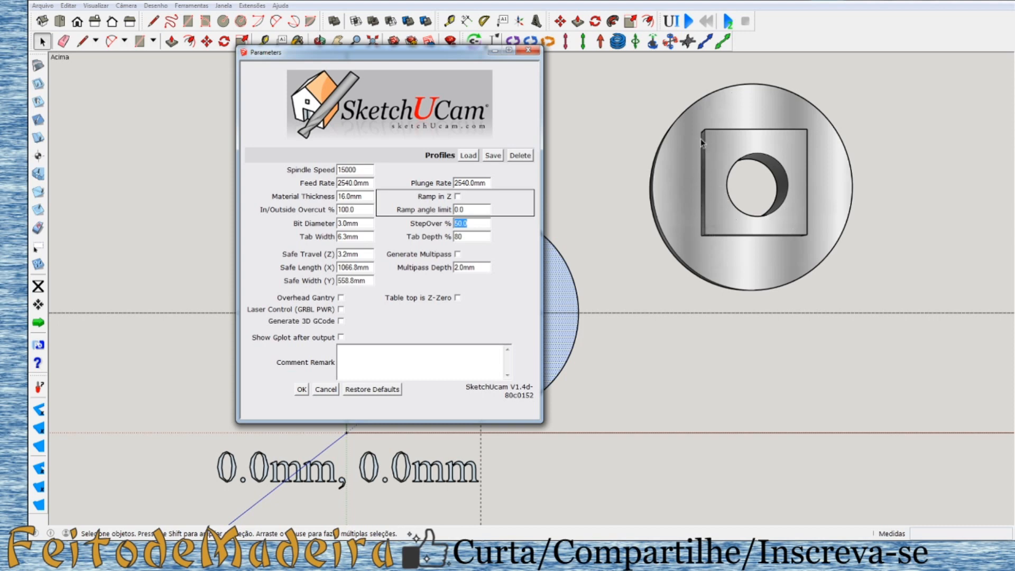
mouse_move(469, 207)
type("80")
left_click(458, 255)
mouse_move(500, 307)
Set the StepOver to 50% and accept the machining parameters.
mouse_move(476, 222)
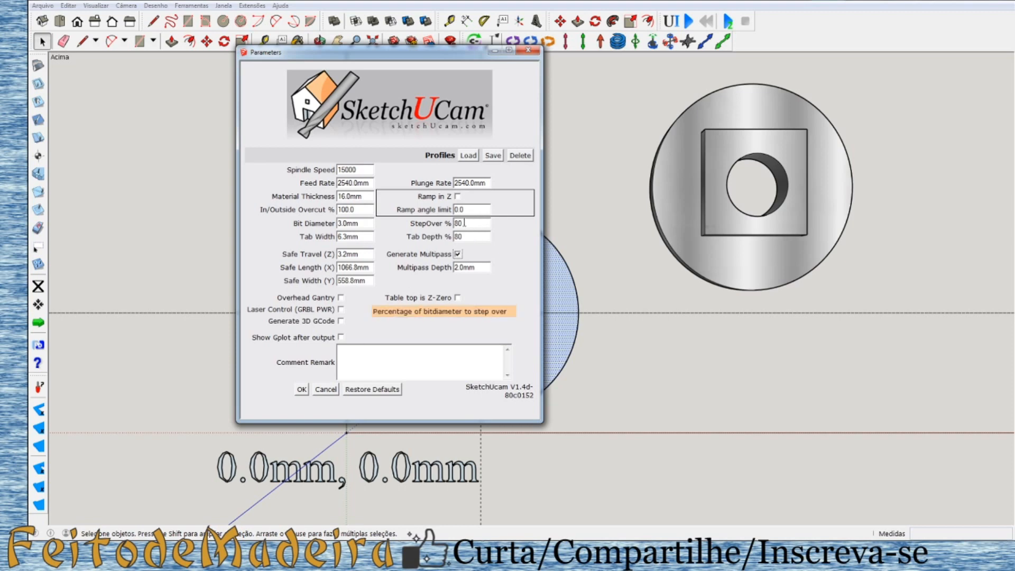
double_click(465, 223)
type("50")
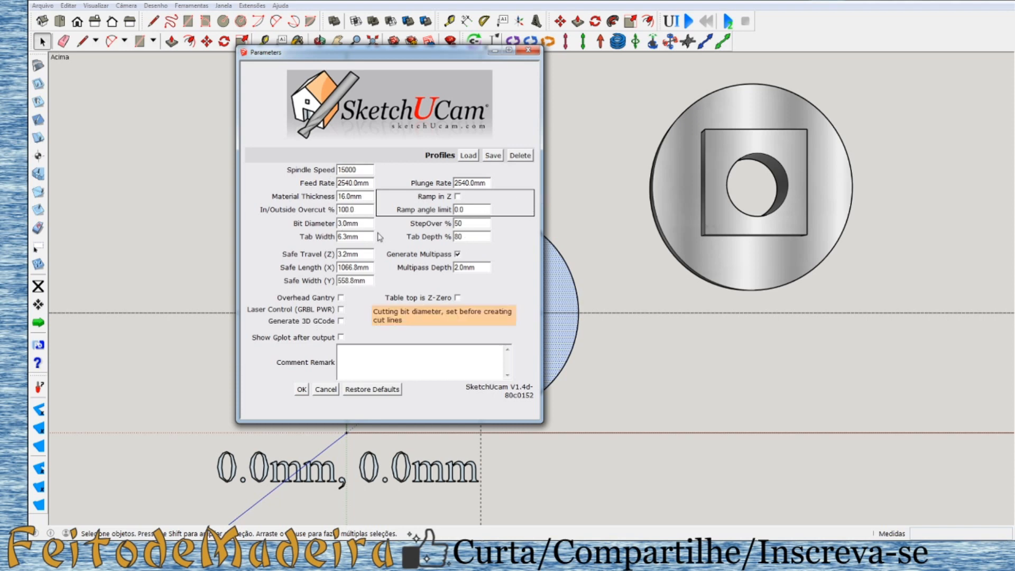
left_click(302, 389)
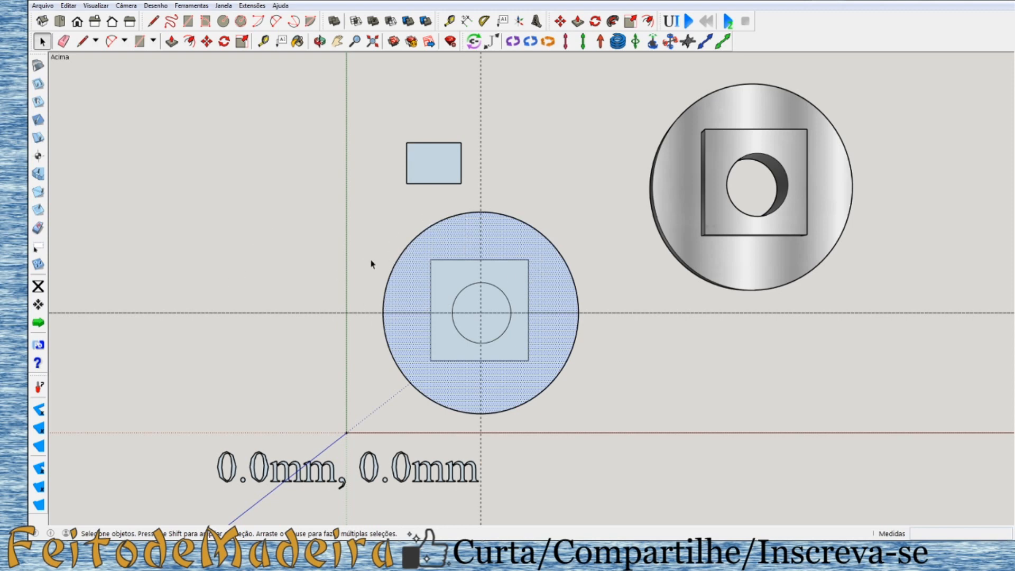
Clear the selection of the outer ring face and start the Pocket tool.
left_click(261, 220)
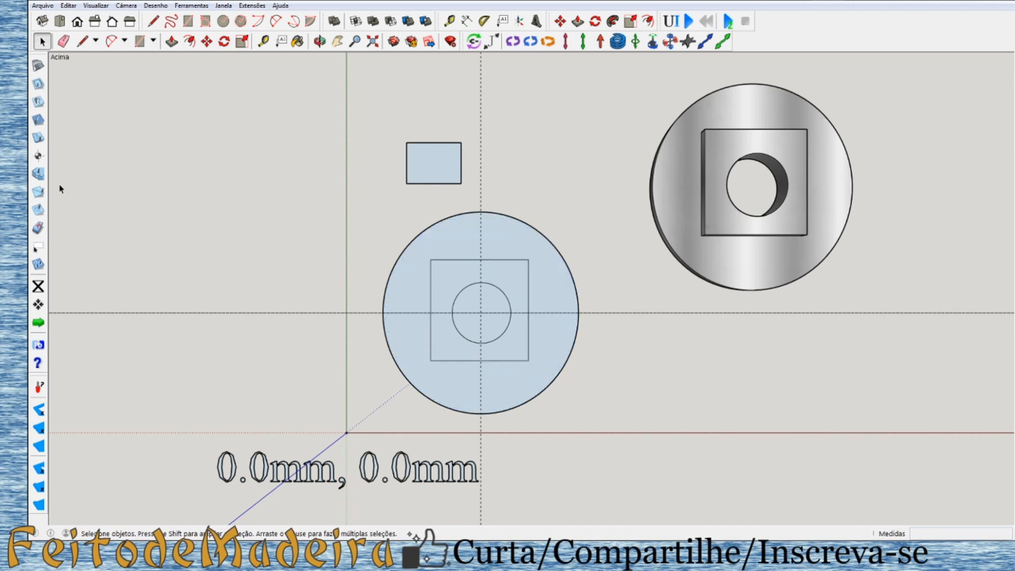
left_click(37, 211)
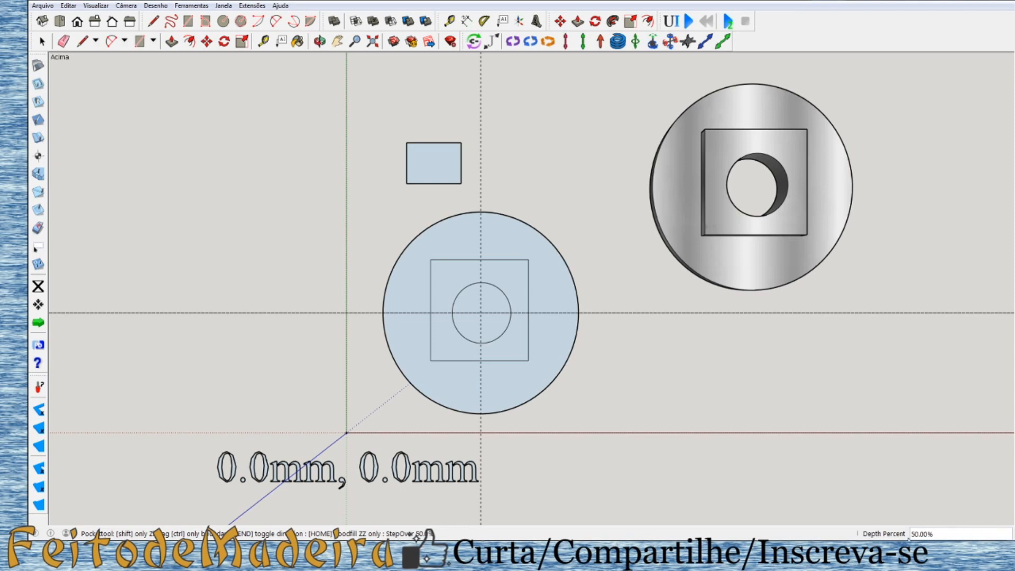
left_click(885, 535)
left_click(821, 521)
middle_click_drag(800, 256, 787, 18)
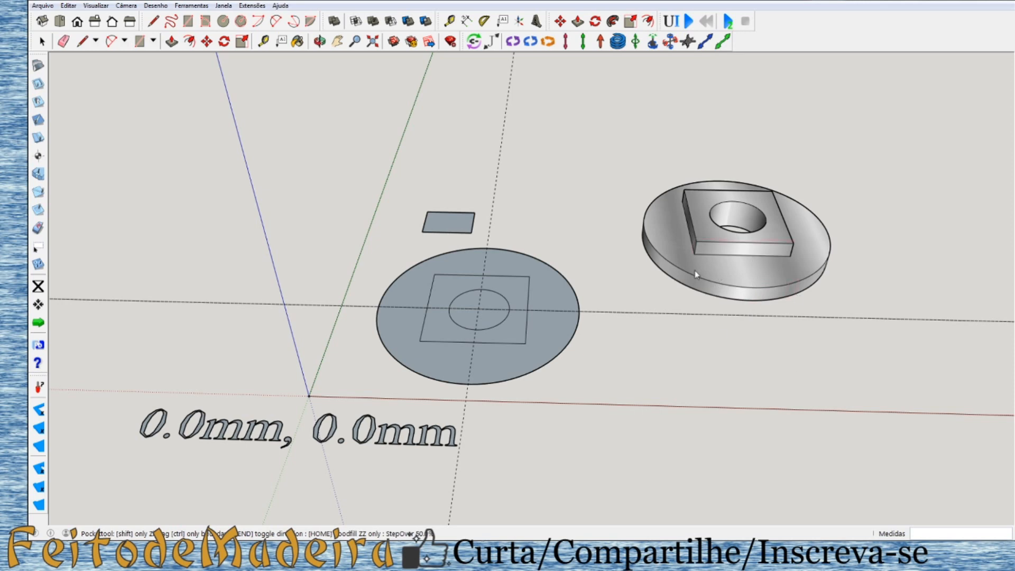
middle_click_drag(680, 272, 714, 399)
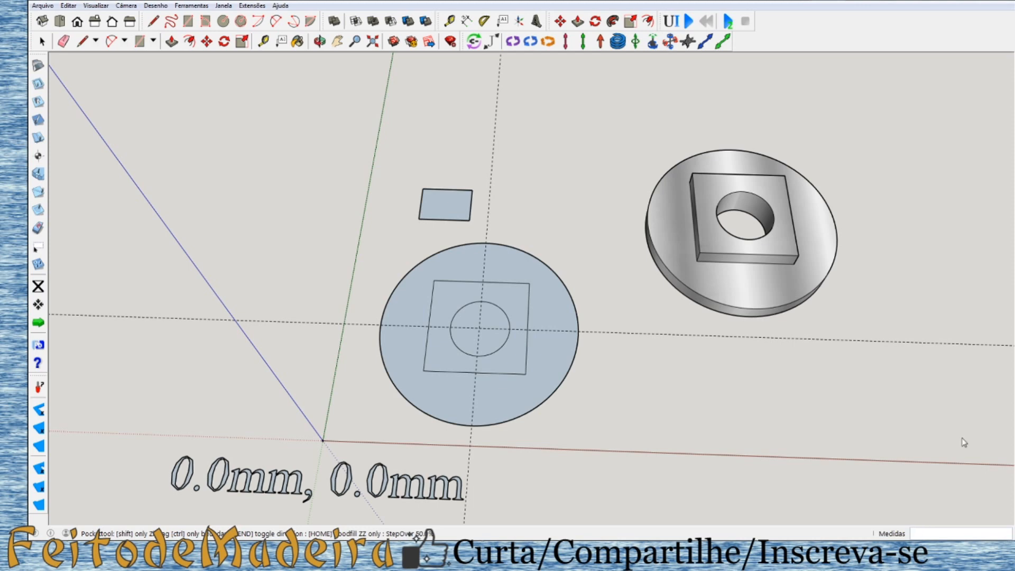
Try a Pocket tool depth of 60% on the drawing and restore the depth to 50%.
left_click(480, 328)
left_click(41, 208)
type("60")
key("Return")
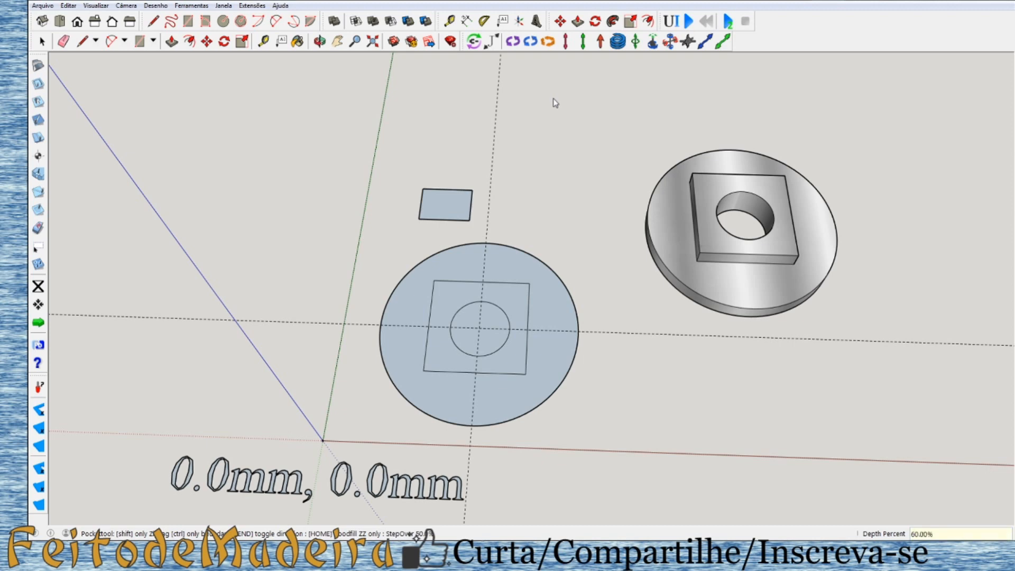
type("50")
key("Return")
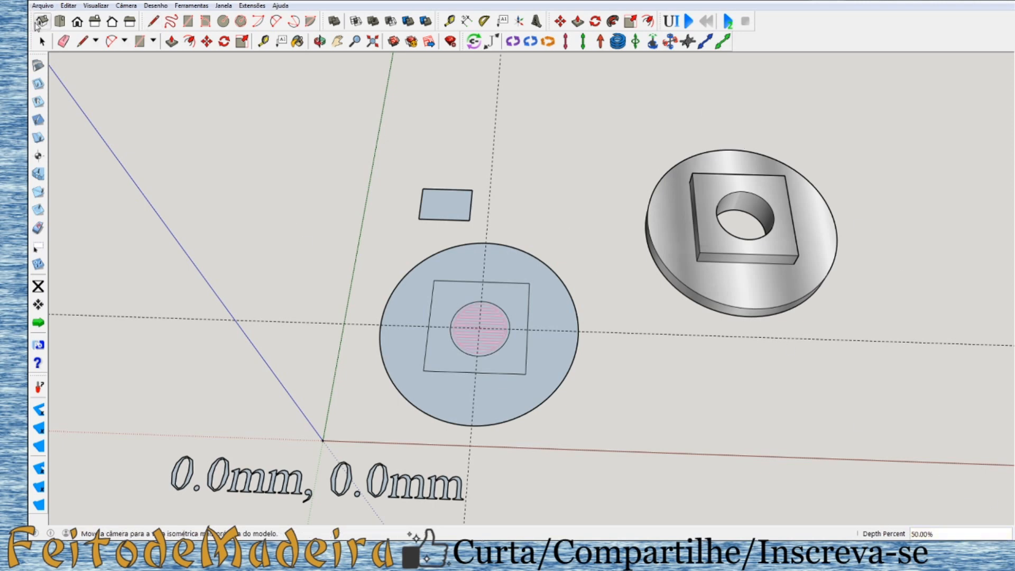
Switch the Pocket tool to flood-fill mode in the top view and preview its toolpaths on the square and outer ring.
left_click(63, 22)
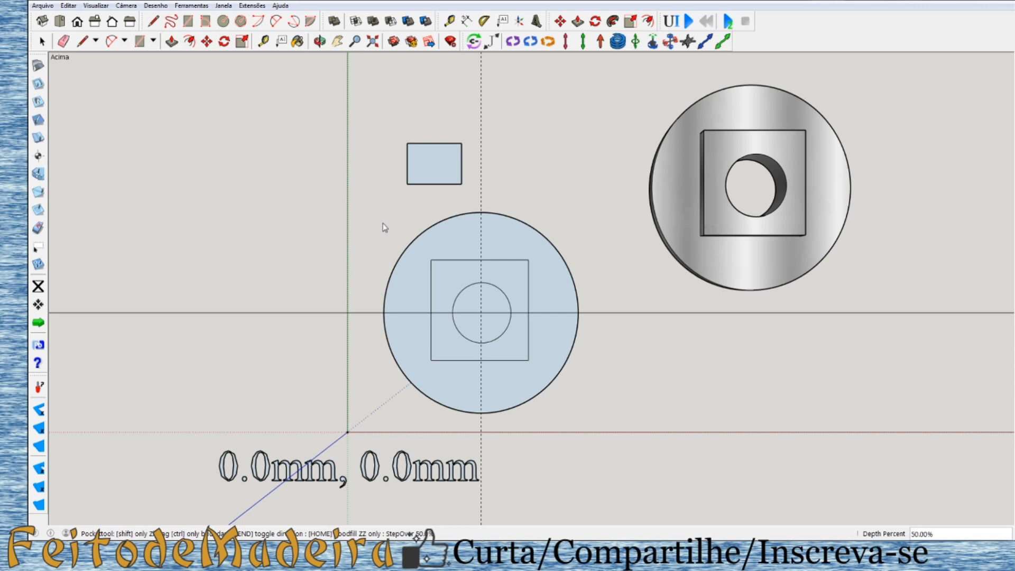
key("Home")
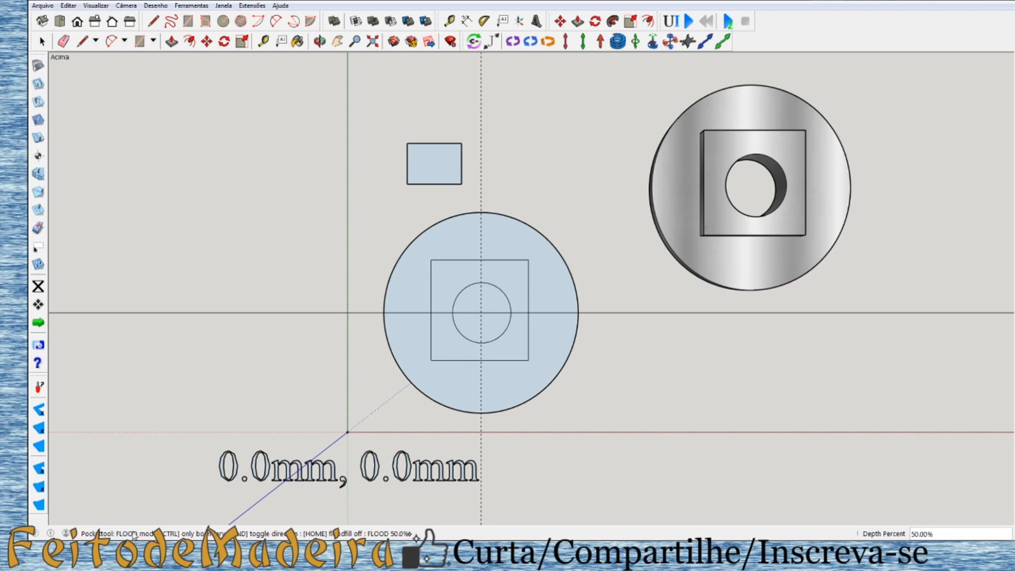
left_click(453, 175)
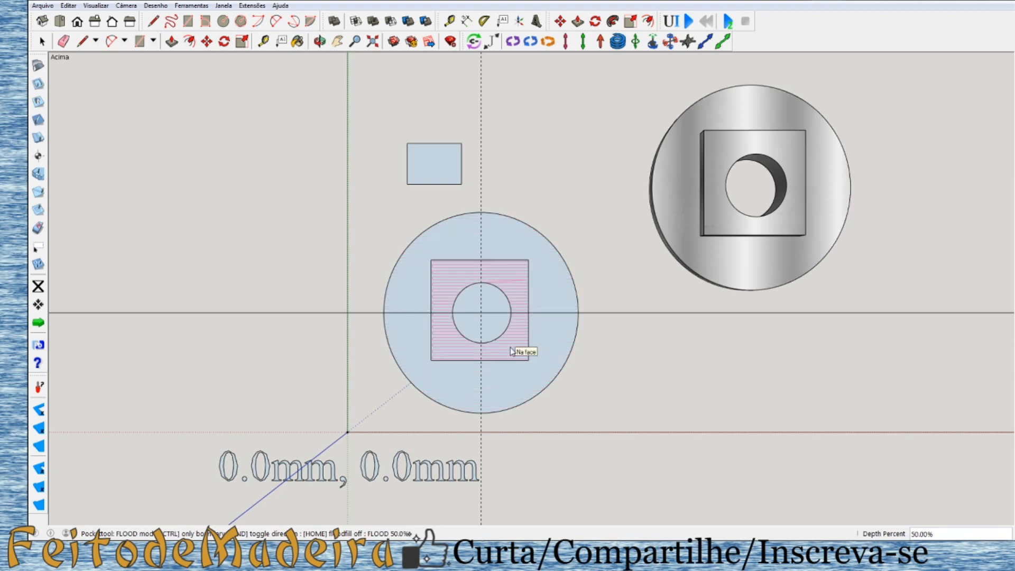
scroll(540, 299, "up", 1)
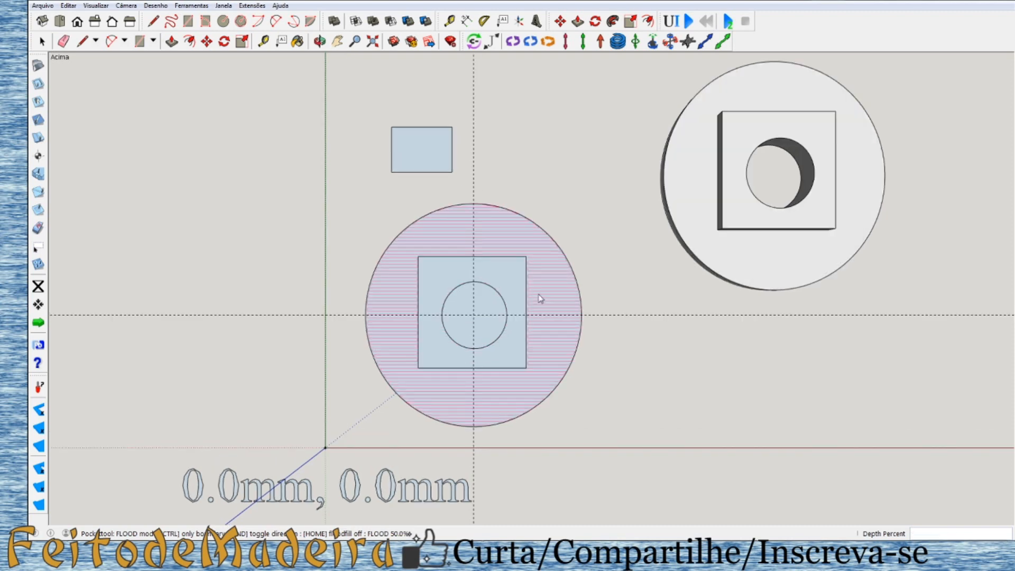
scroll(539, 299, "up", 2)
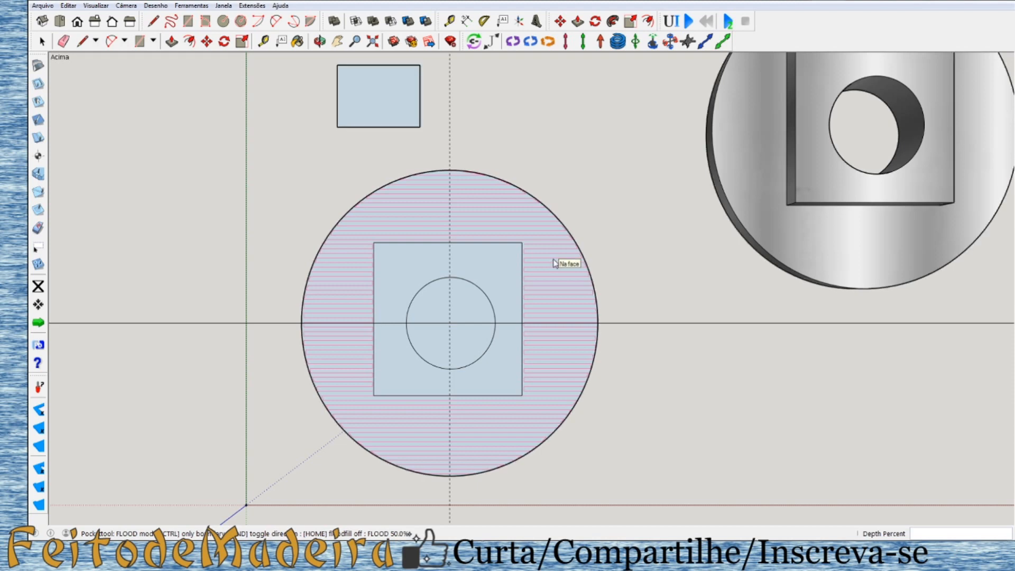
scroll(556, 263, "up", 2)
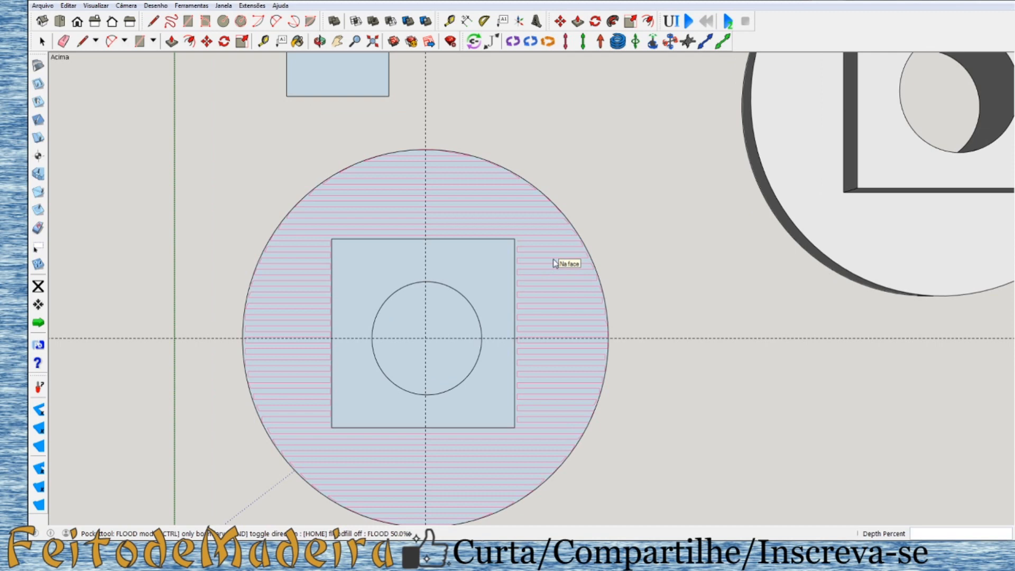
scroll(553, 263, "up", 1)
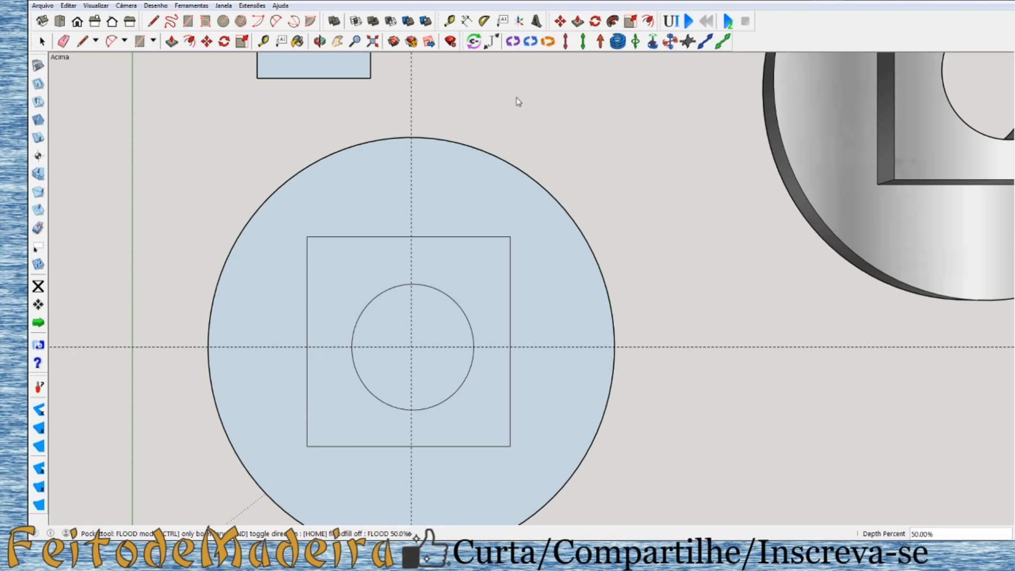
Create the flood-fill pocket toolpath on the ring face between the outer circle and the square.
left_click(474, 201)
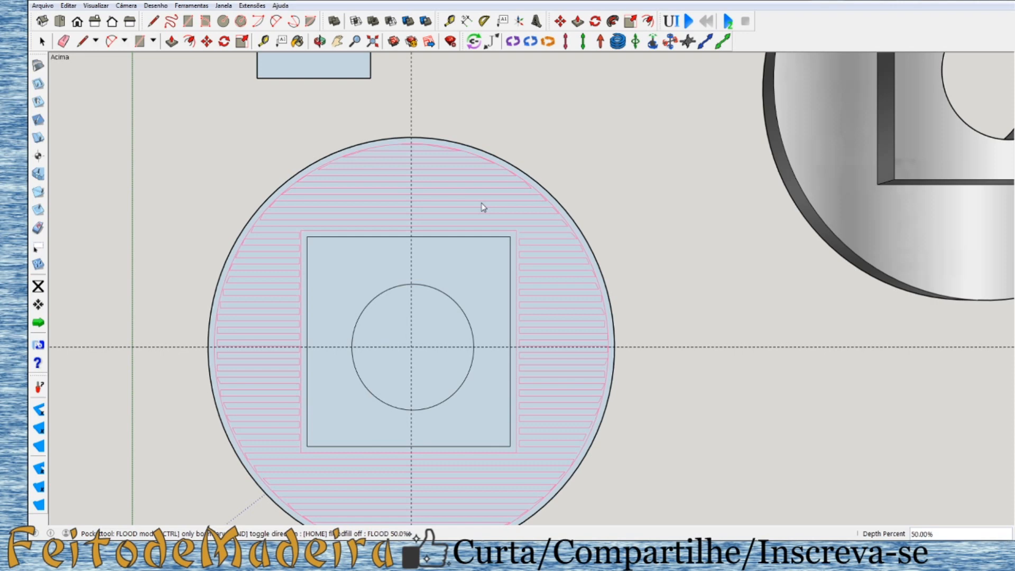
left_click(482, 208)
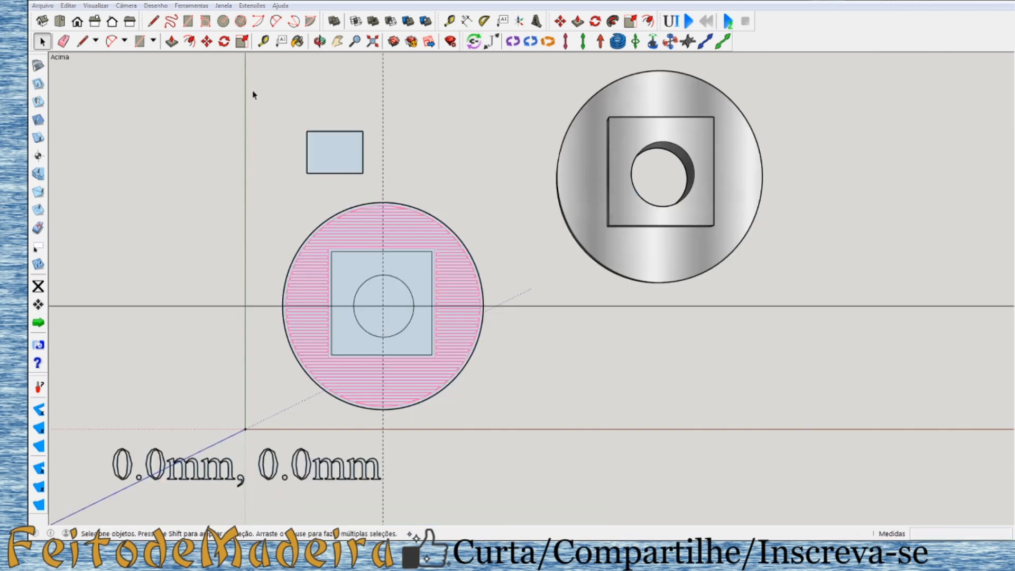
Try the Pocket tool on the small rectangle and toggle the zigzag direction of its toolpath.
left_click(34, 209)
left_click(352, 166)
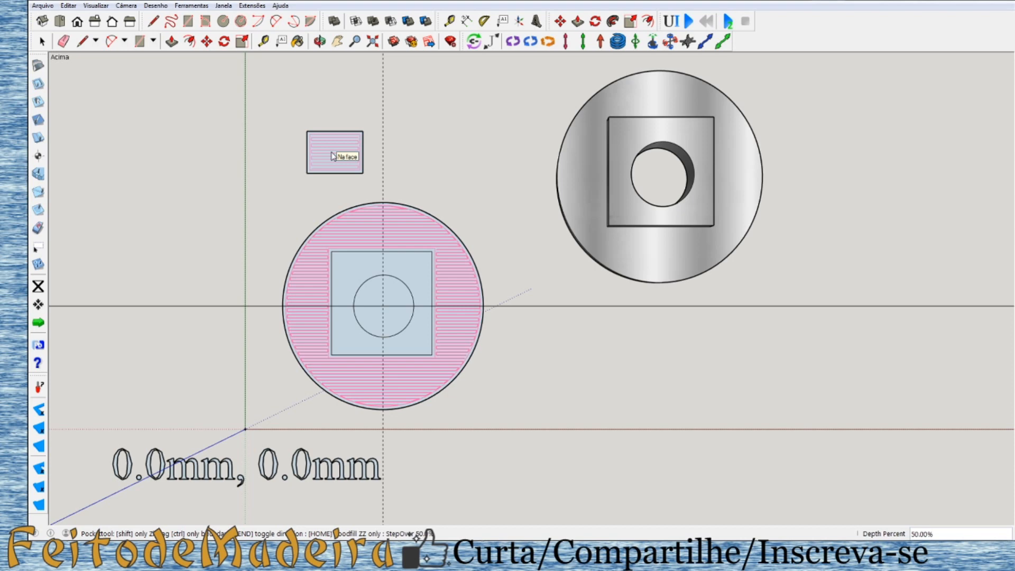
key("End")
key("End")
left_click(42, 42)
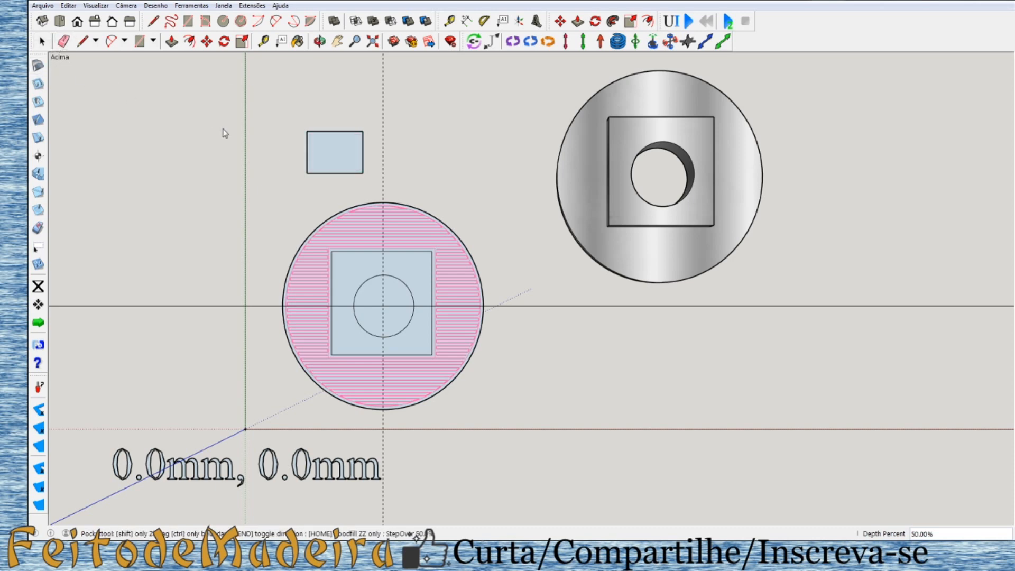
Add an inside cut to the central circle for the through hole.
left_click(47, 104)
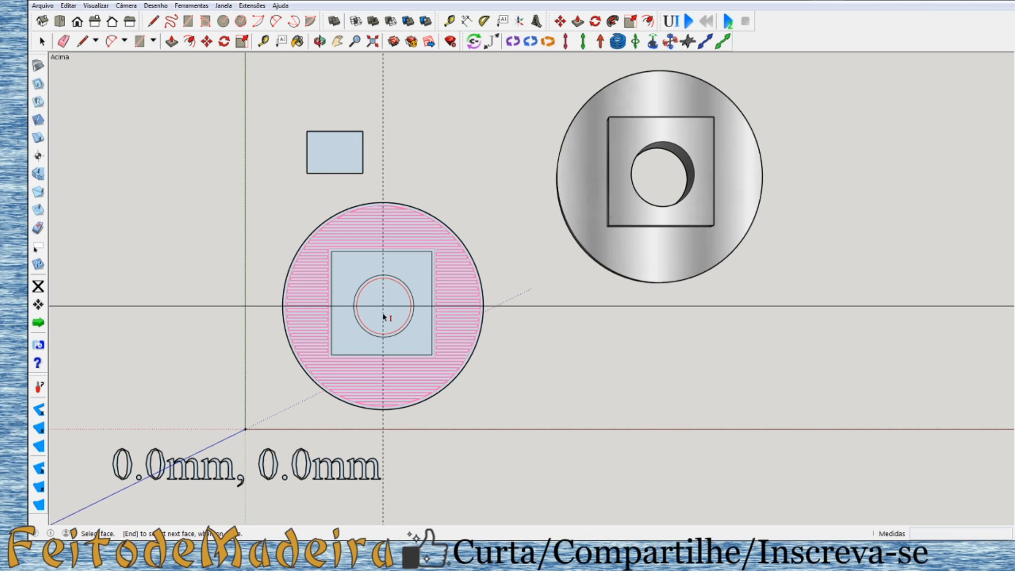
left_click(395, 319)
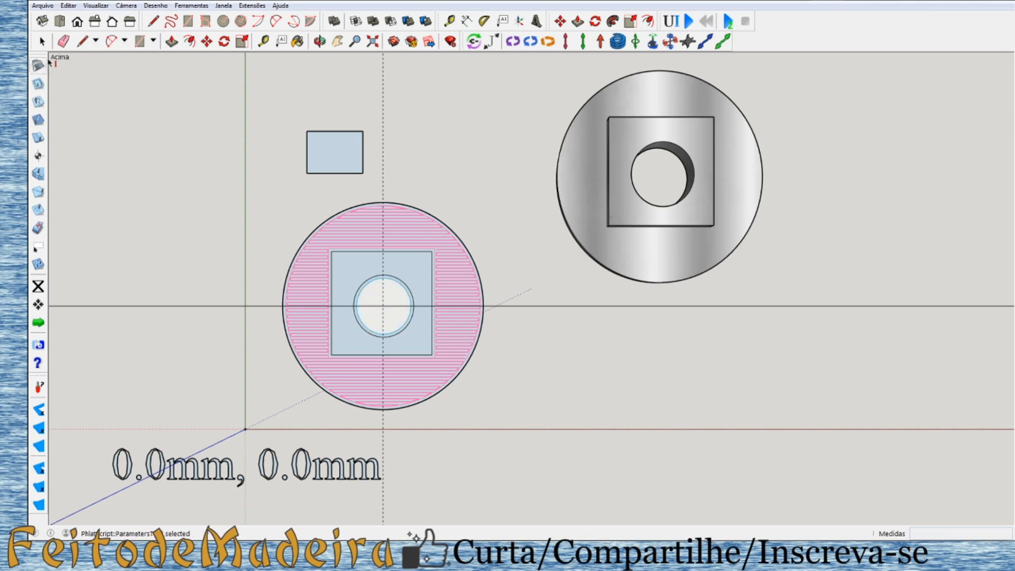
Add an outside cut around the outer circle of the round part.
left_click(41, 82)
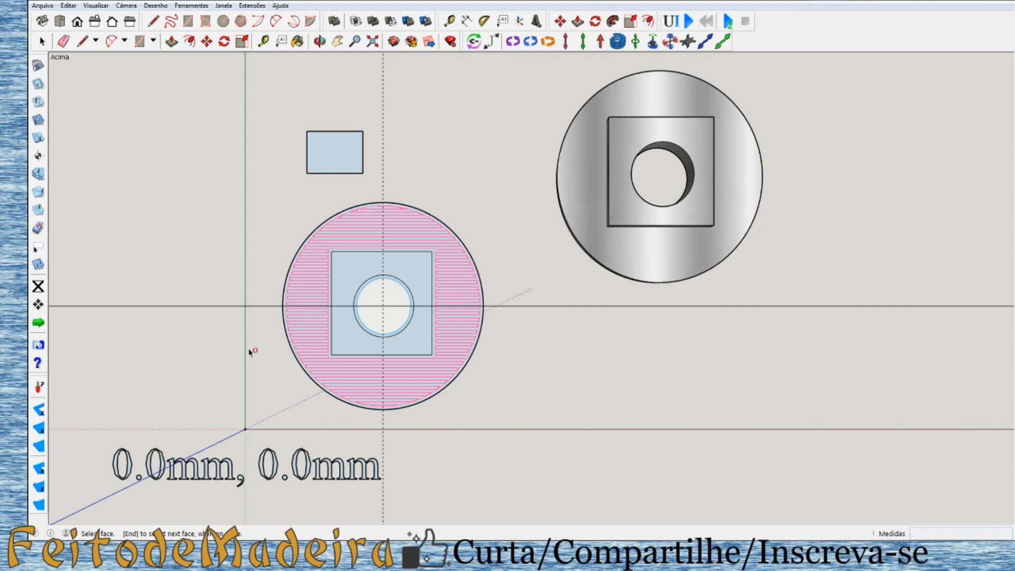
scroll(239, 382, "up", 1)
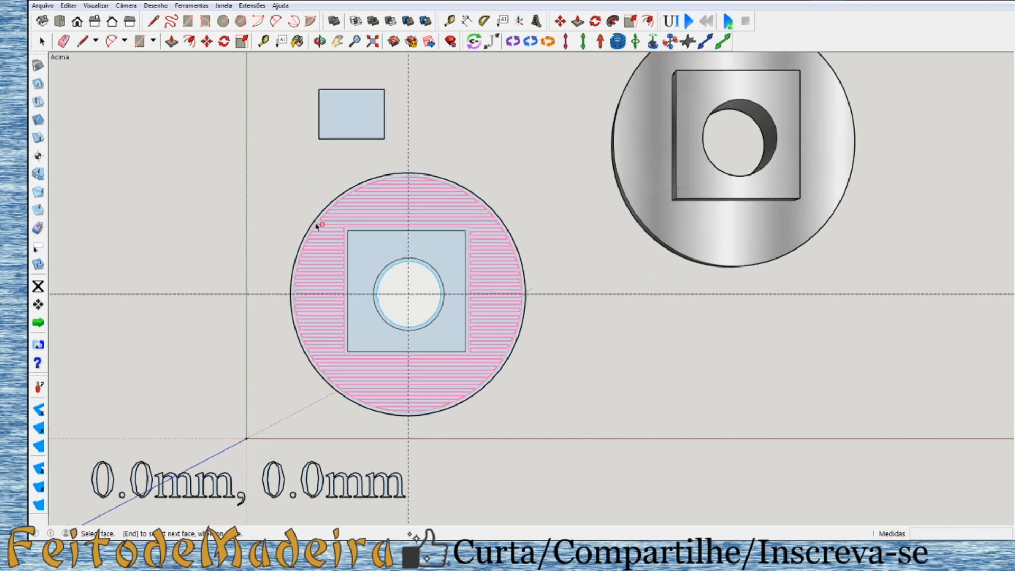
scroll(271, 335, "up", 3)
scroll(271, 336, "up", 4)
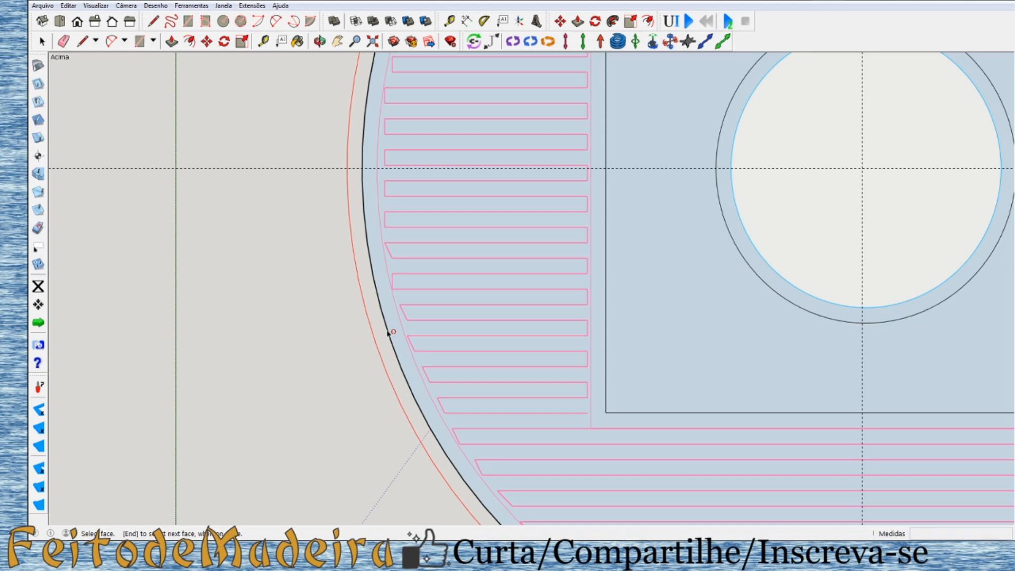
scroll(388, 333, "down", 10)
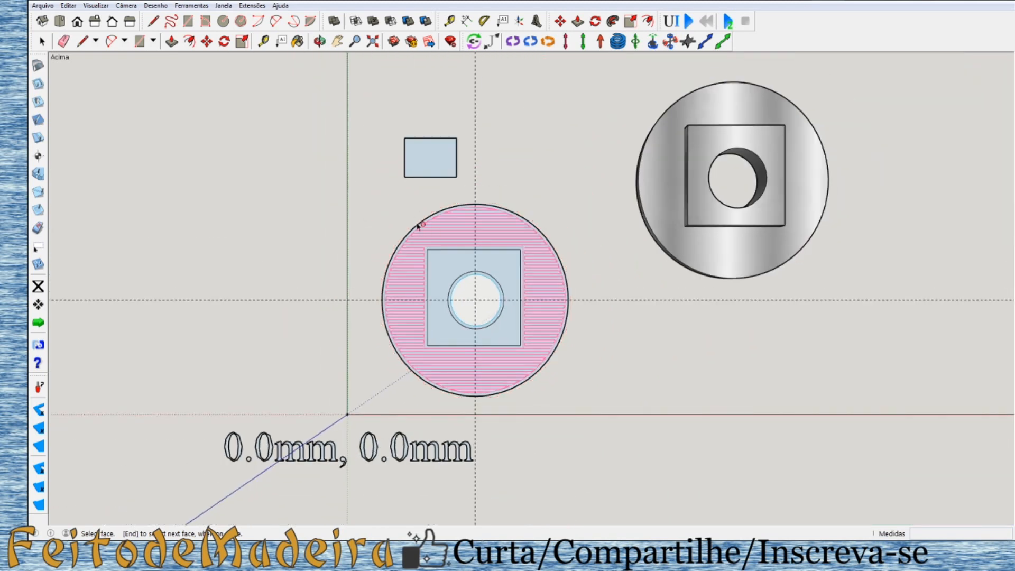
scroll(365, 256, "up", 3)
scroll(379, 290, "up", 4)
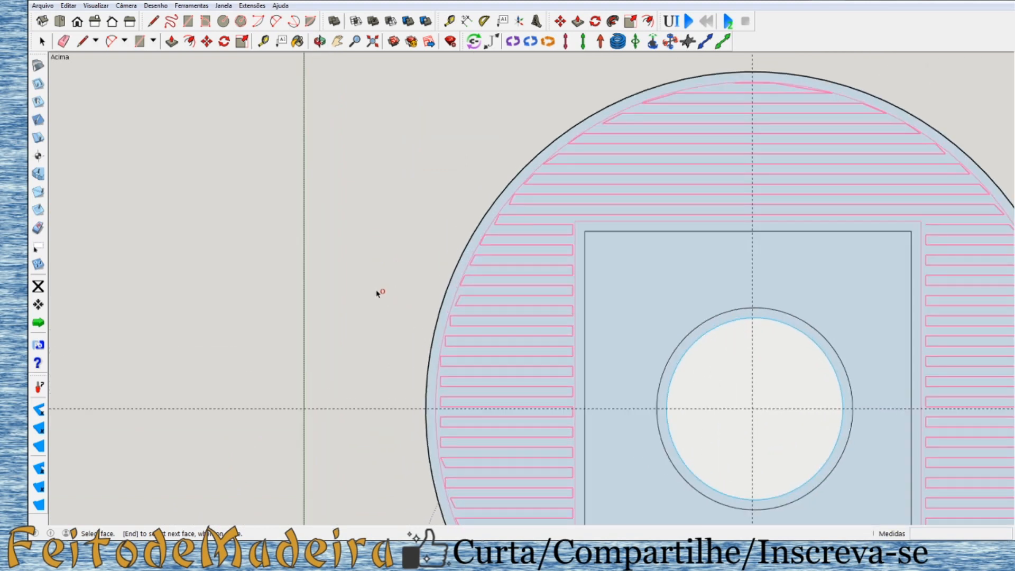
scroll(388, 365, "up", 3)
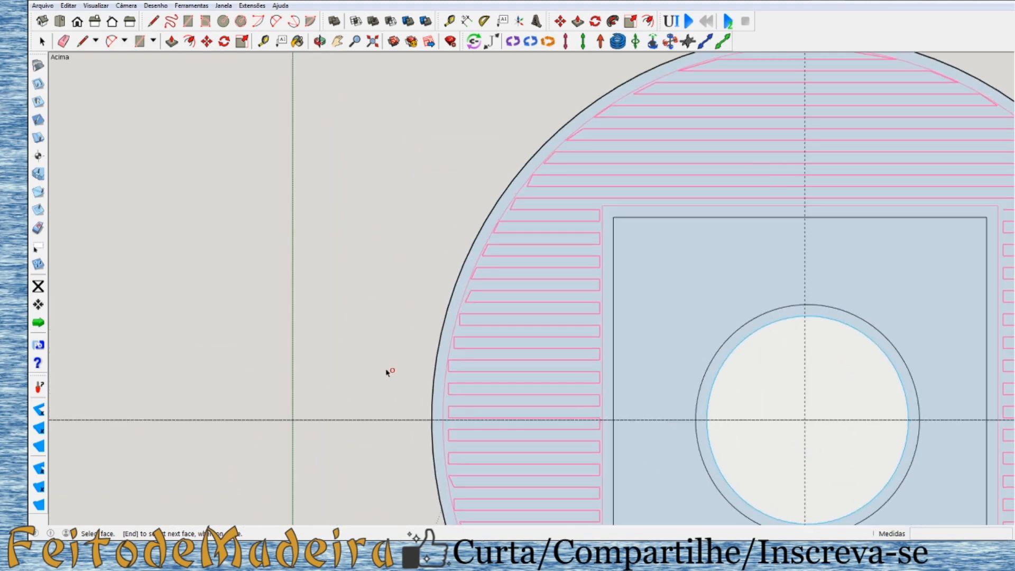
left_click(447, 391)
scroll(345, 329, "down", 6)
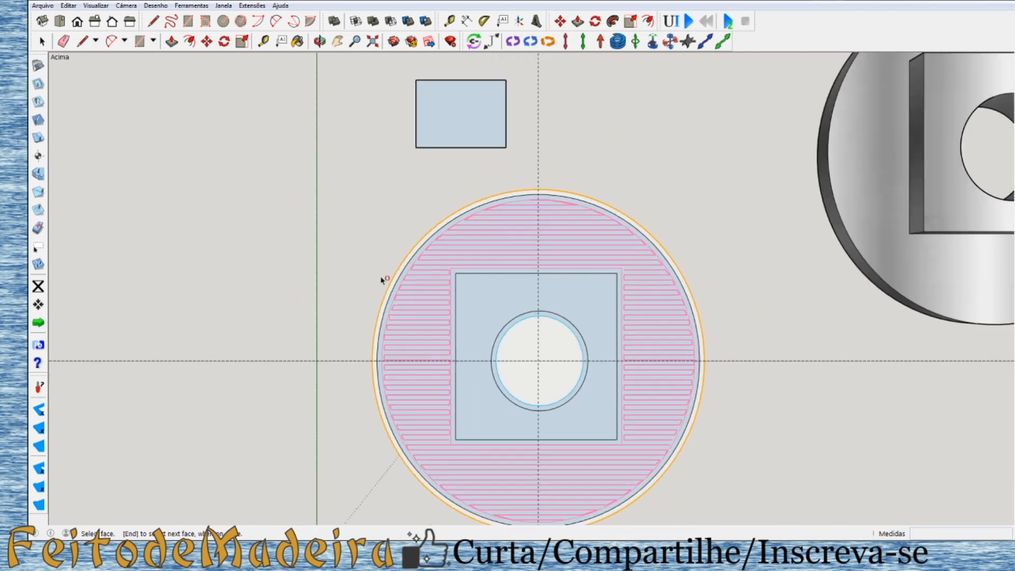
scroll(382, 279, "down", 4)
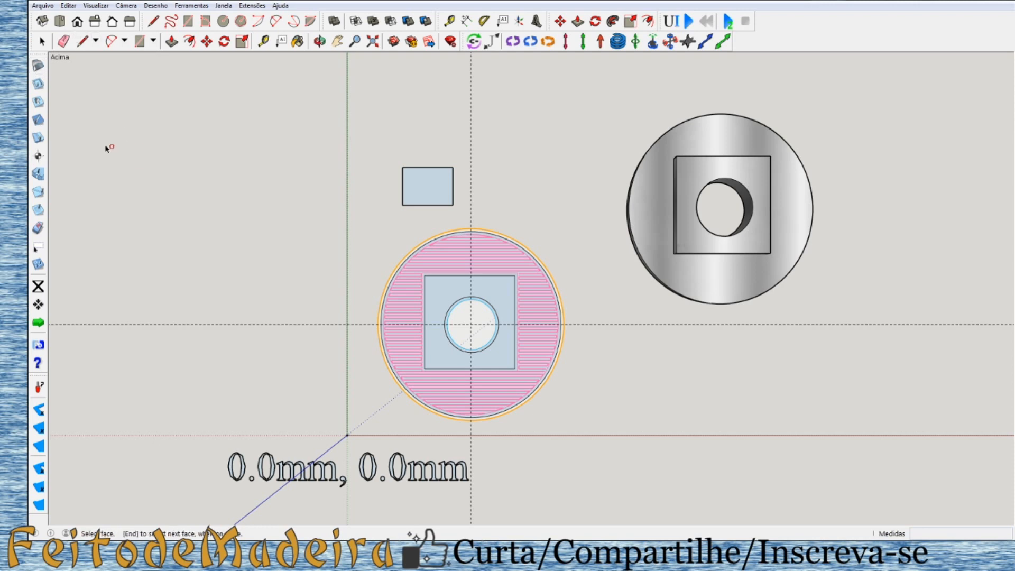
Start the Tab tool, review the tab and multipass settings in the machining parameters, and accept them.
left_click(38, 121)
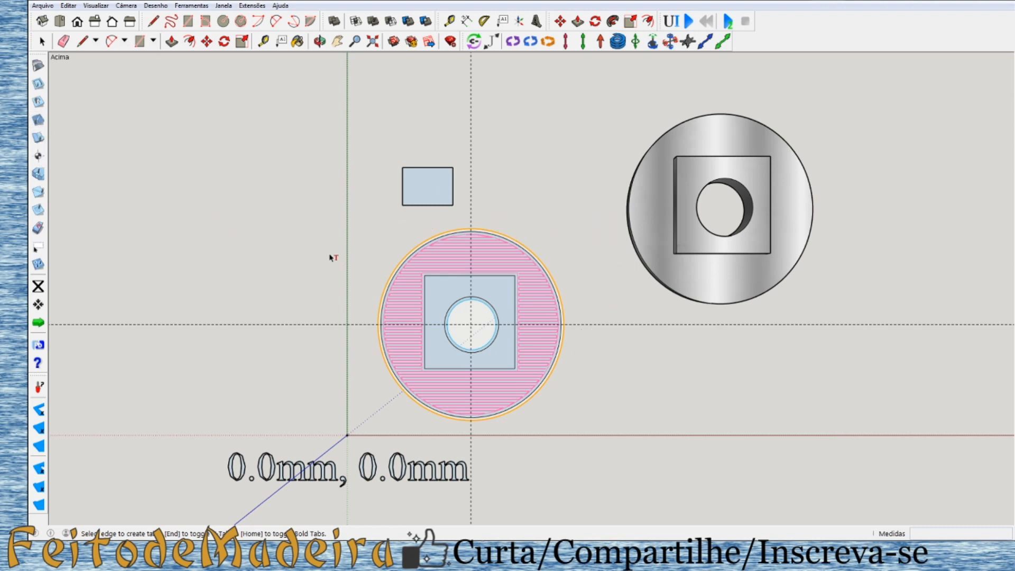
left_click(38, 67)
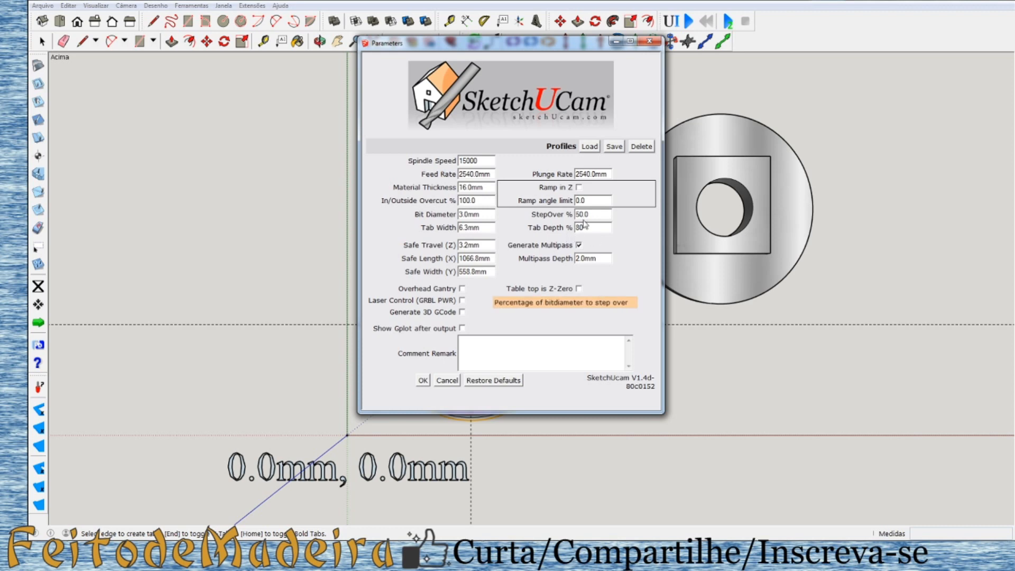
left_click(578, 245)
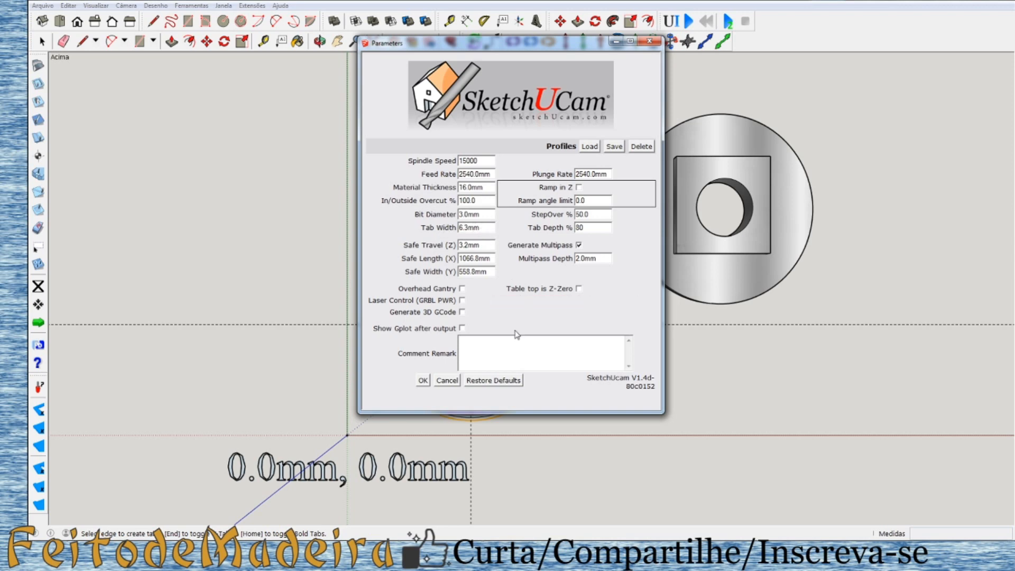
left_click(423, 381)
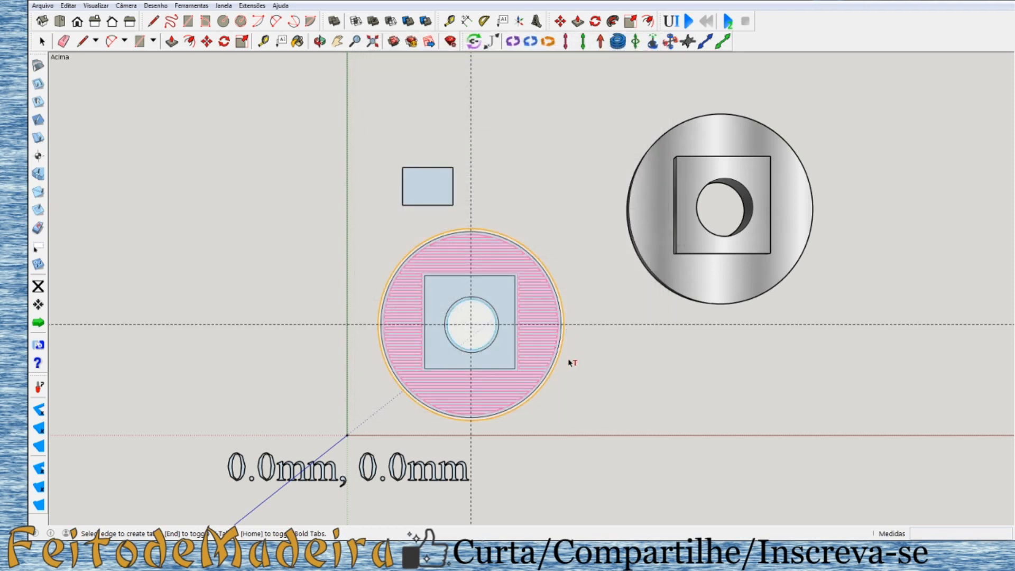
Place a holding tab on the round part's outside cut, at the right-hand crossing with the horizontal guide line.
scroll(571, 363, "up", 8)
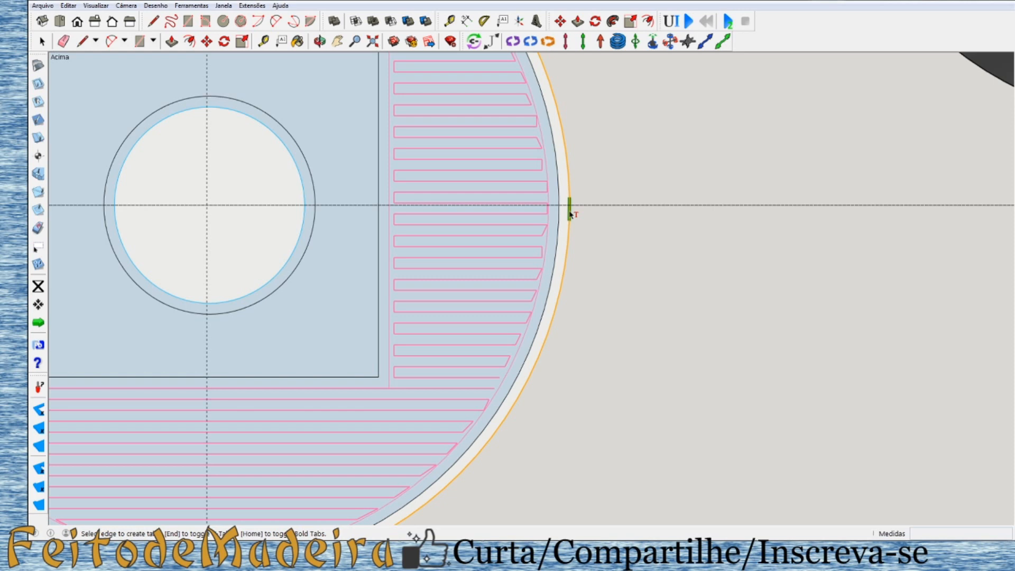
left_click(570, 214)
left_click_drag(570, 214, 569, 160)
scroll(666, 170, "down", 5)
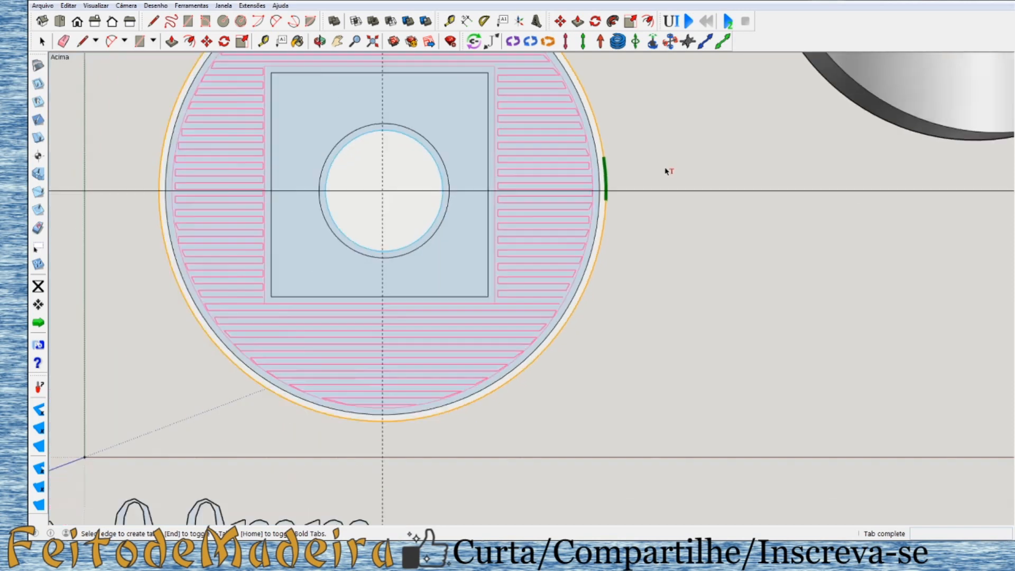
scroll(668, 170, "down", 2)
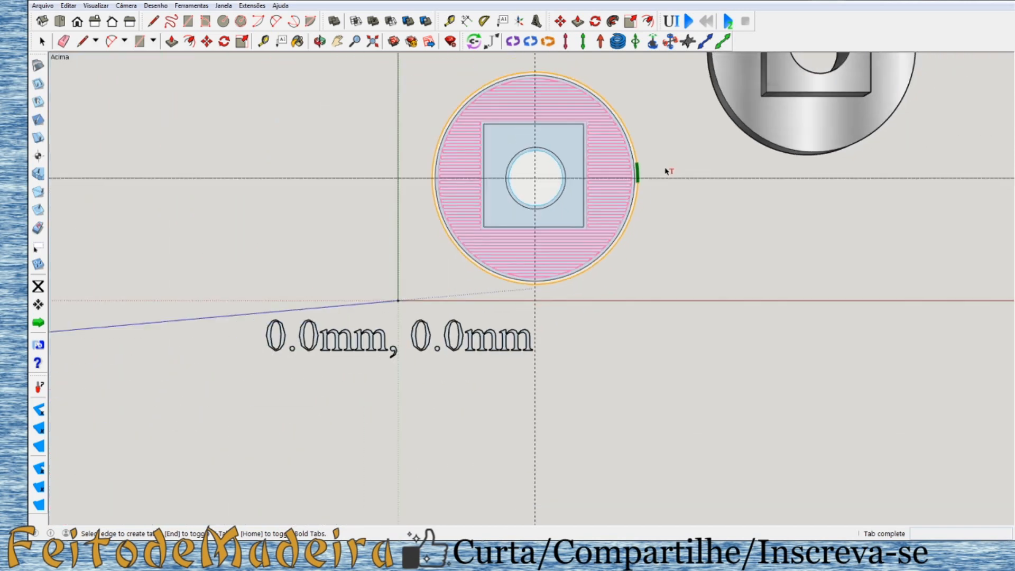
scroll(624, 171, "up", 5)
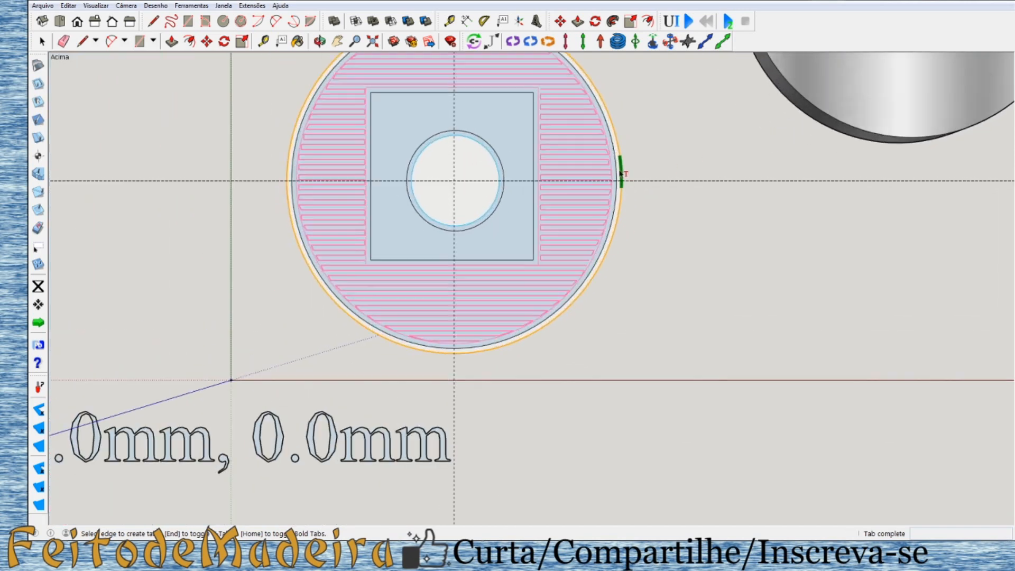
scroll(621, 172, "up", 4)
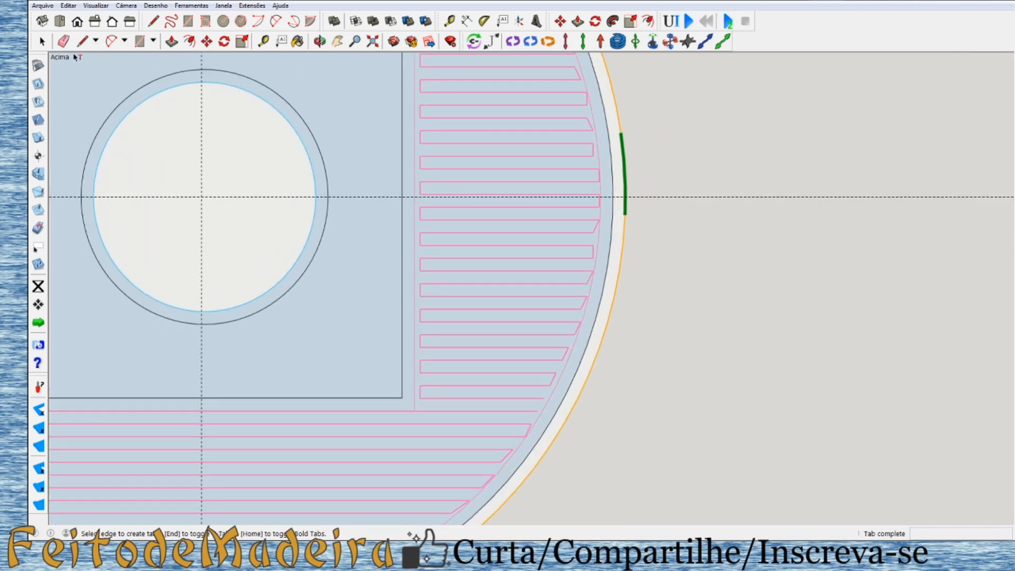
scroll(636, 206, "down", 8)
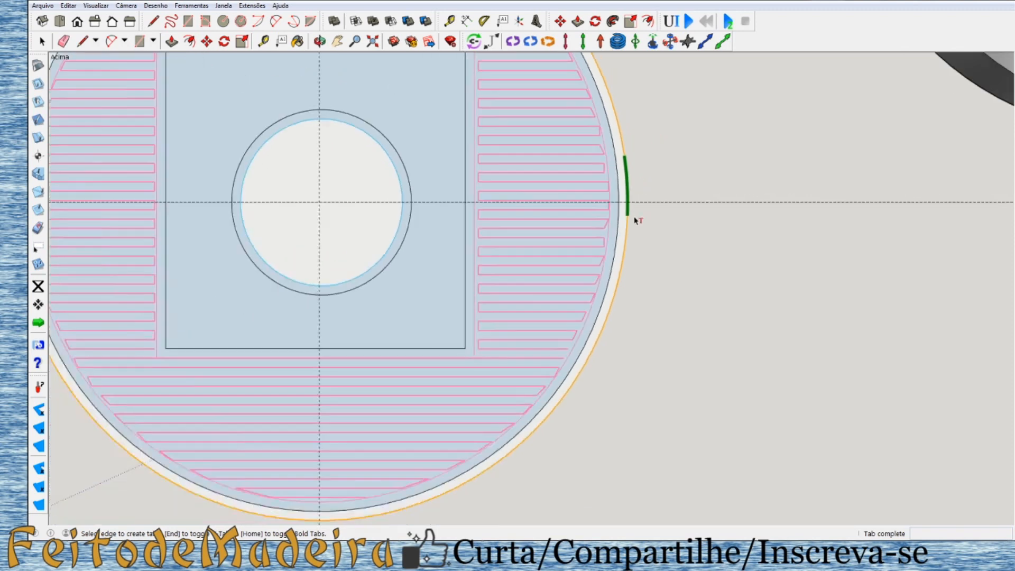
scroll(484, 100, "up", 3)
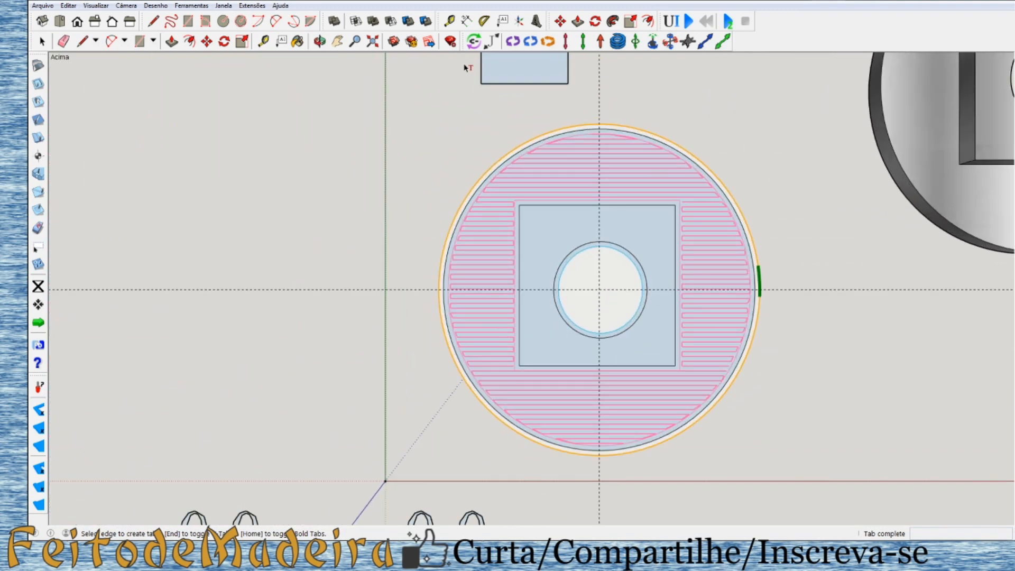
Add an outside cut around the small rectangle and place a holding tab on its lower edge.
left_click(38, 84)
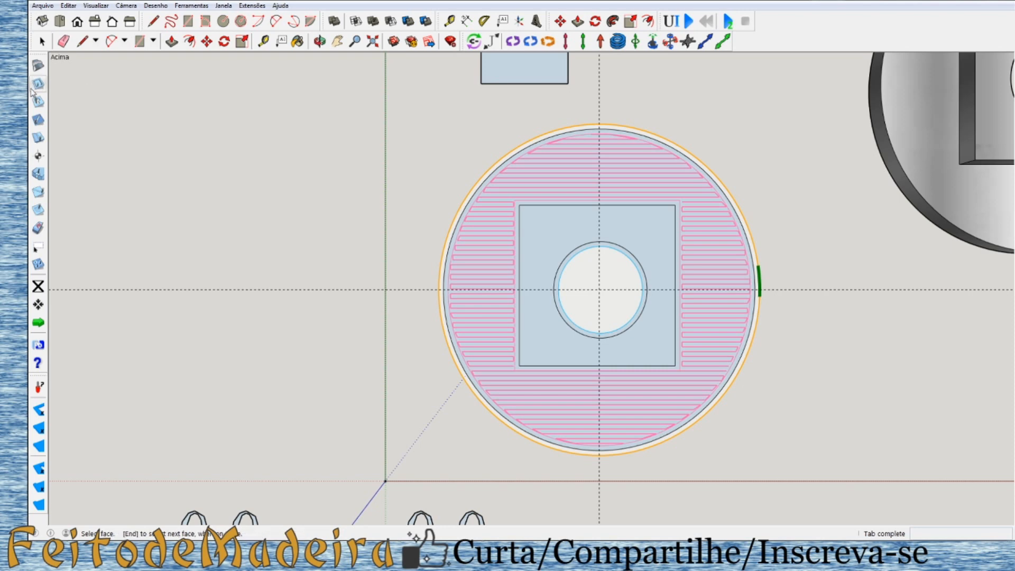
left_click(485, 79)
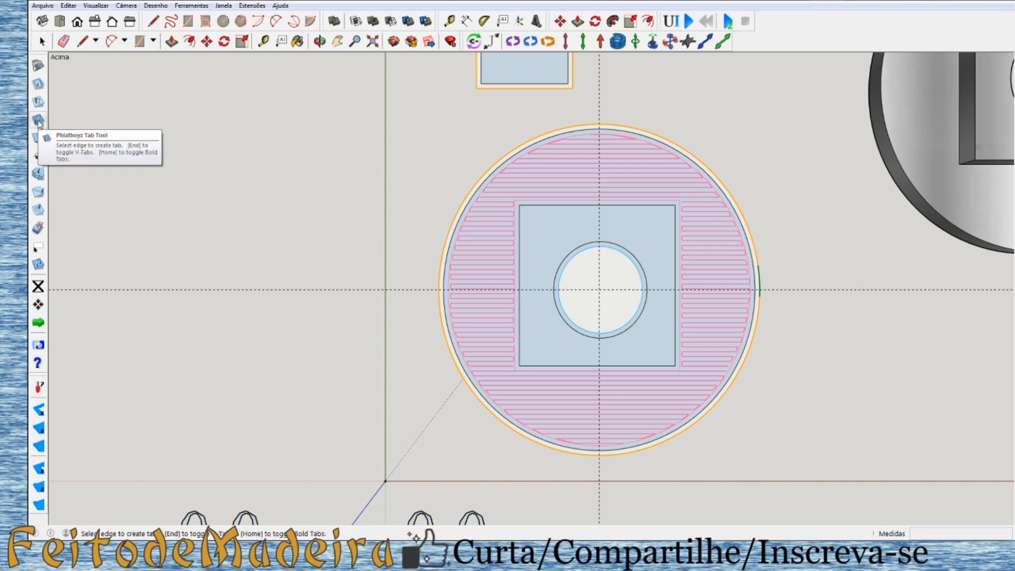
left_click(38, 121)
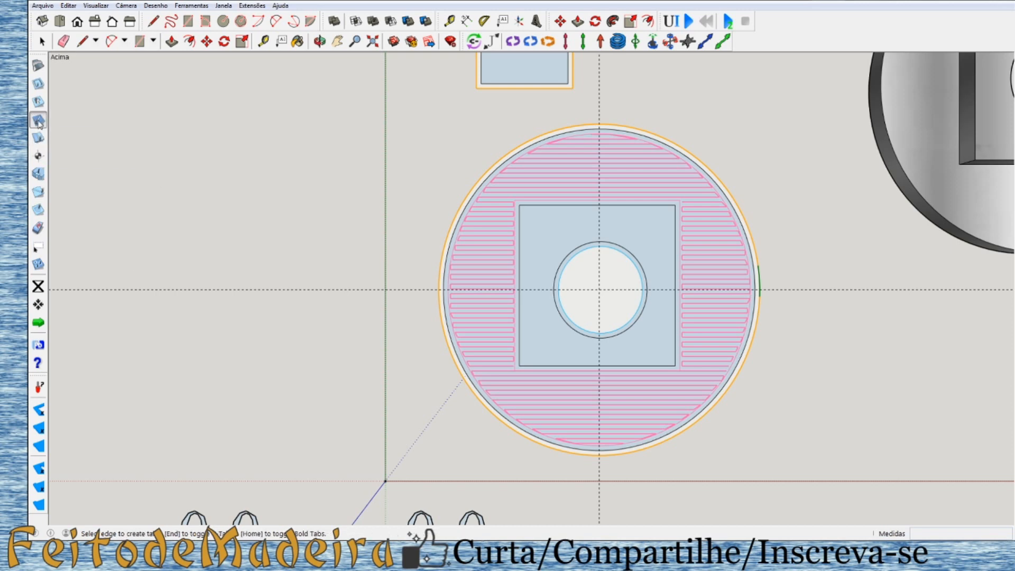
left_click(514, 88)
left_click(513, 89)
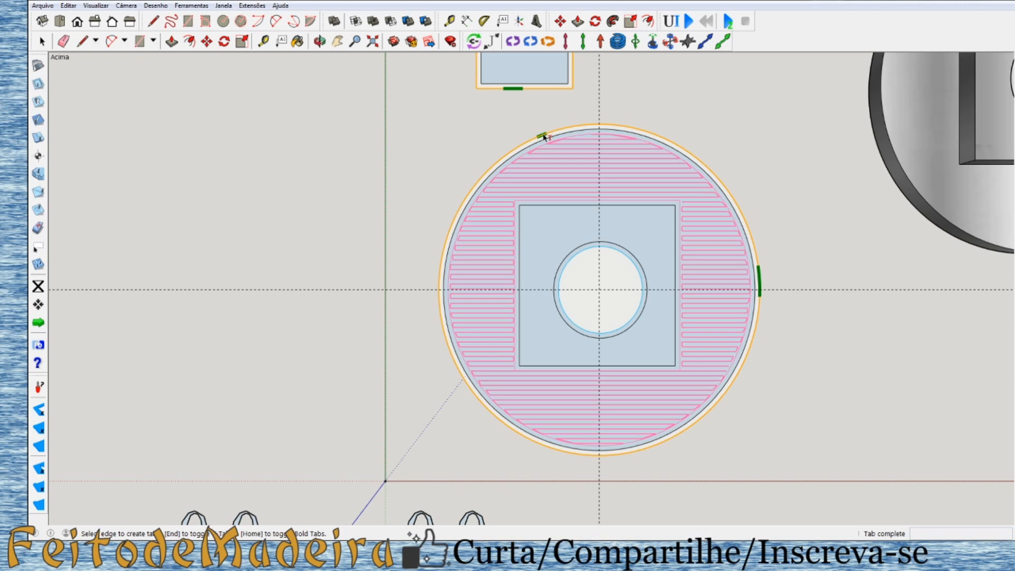
Place a second holding tab on the upper-left arc of the round part's outside cut.
left_click(544, 136)
scroll(443, 103, "down", 4)
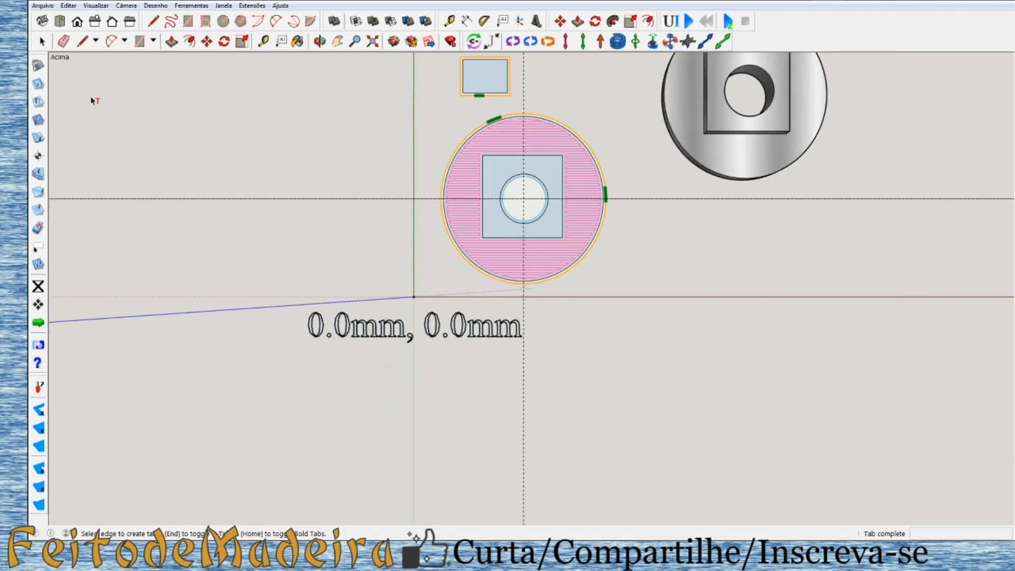
scroll(482, 77, "up", 3)
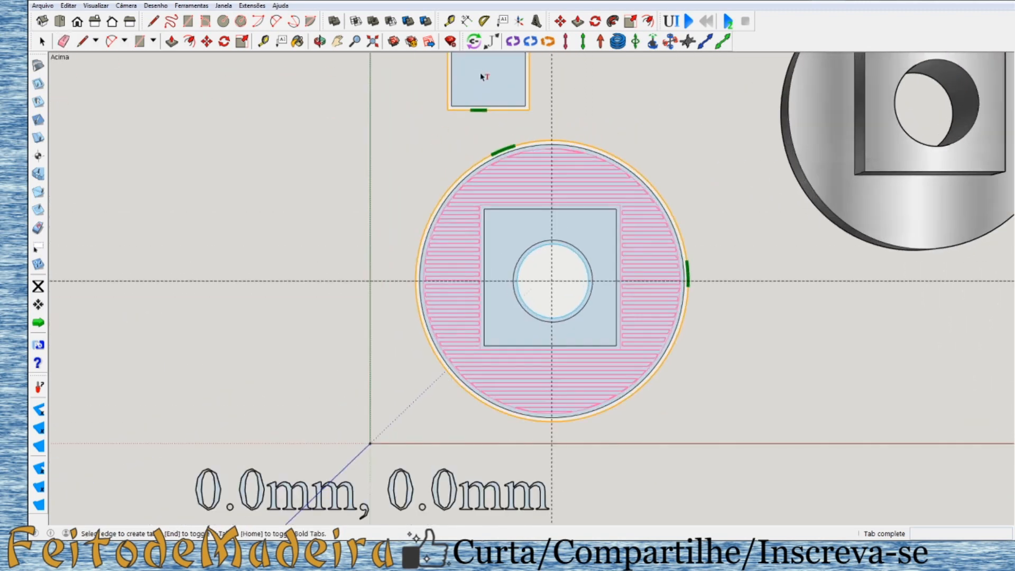
scroll(482, 76, "up", 2)
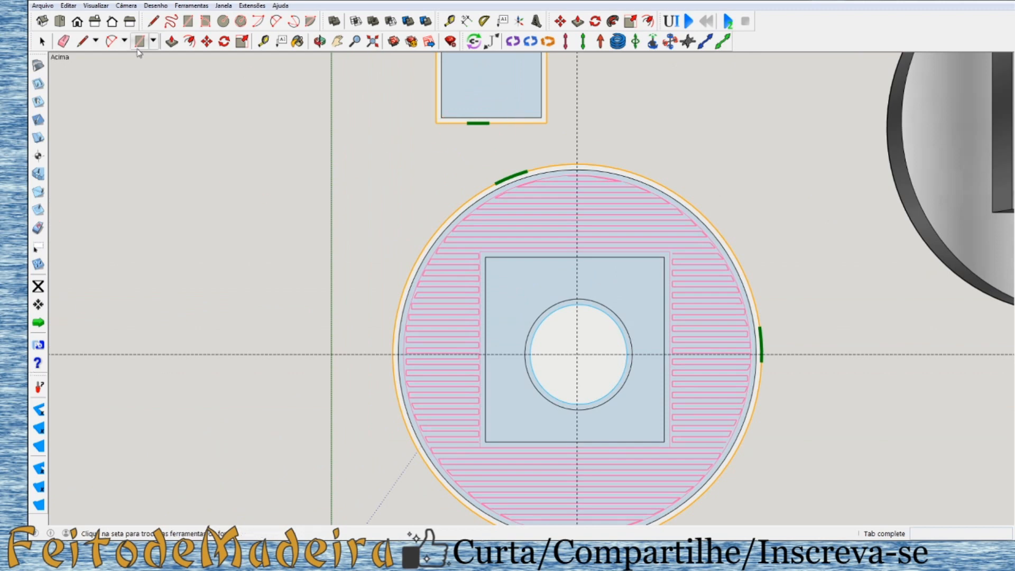
Erase all four sides of the outside-cut toolpath around the small rectangle, including its holding tab, keeping the rectangle itself.
left_click(63, 41)
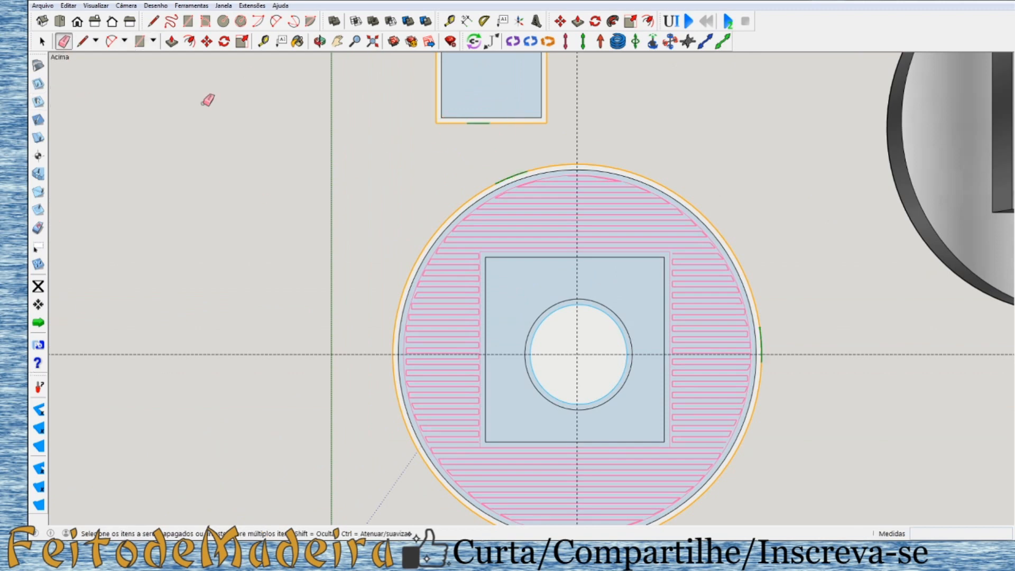
left_click(504, 122)
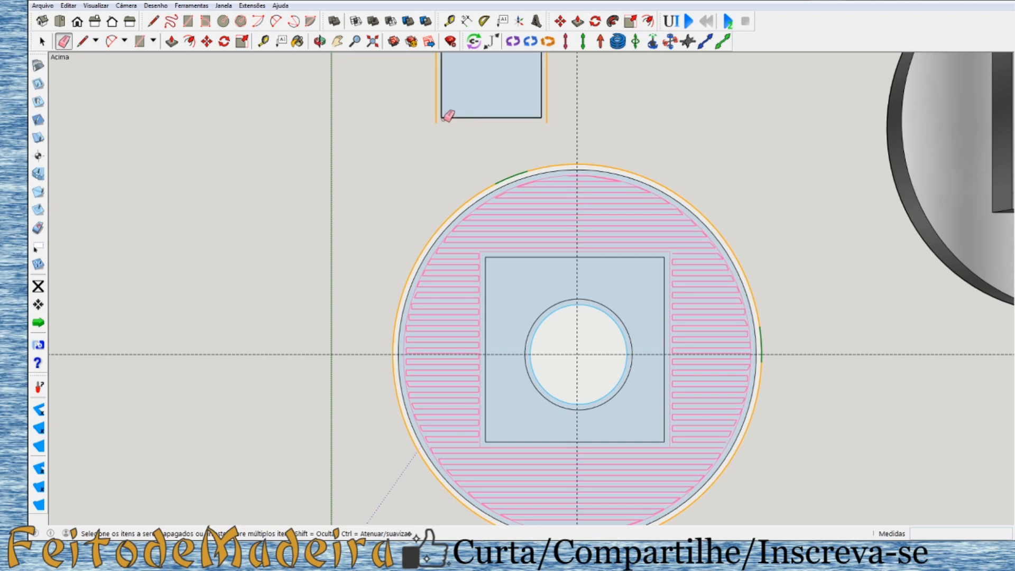
scroll(395, 165, "down", 2)
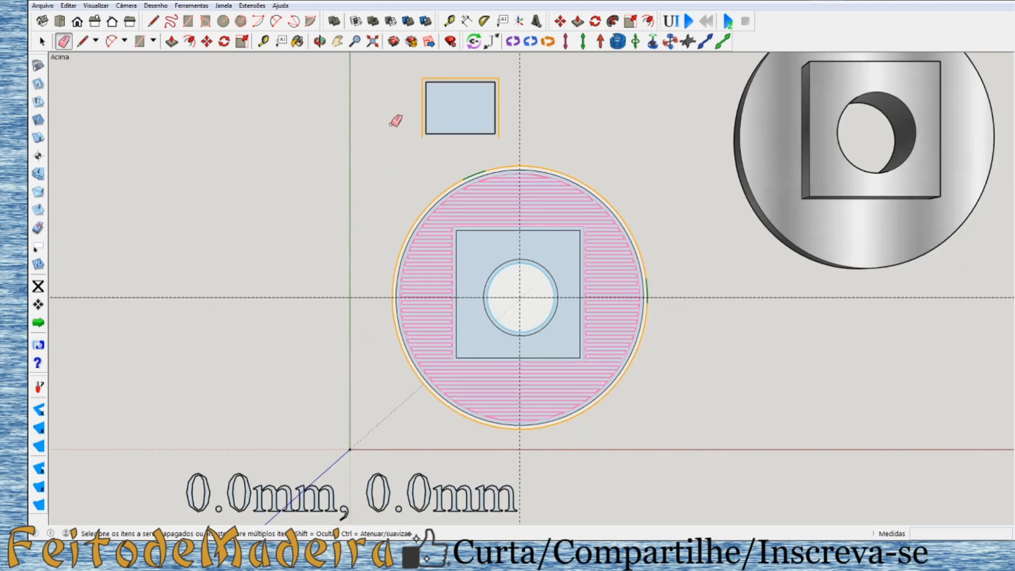
left_click(478, 78)
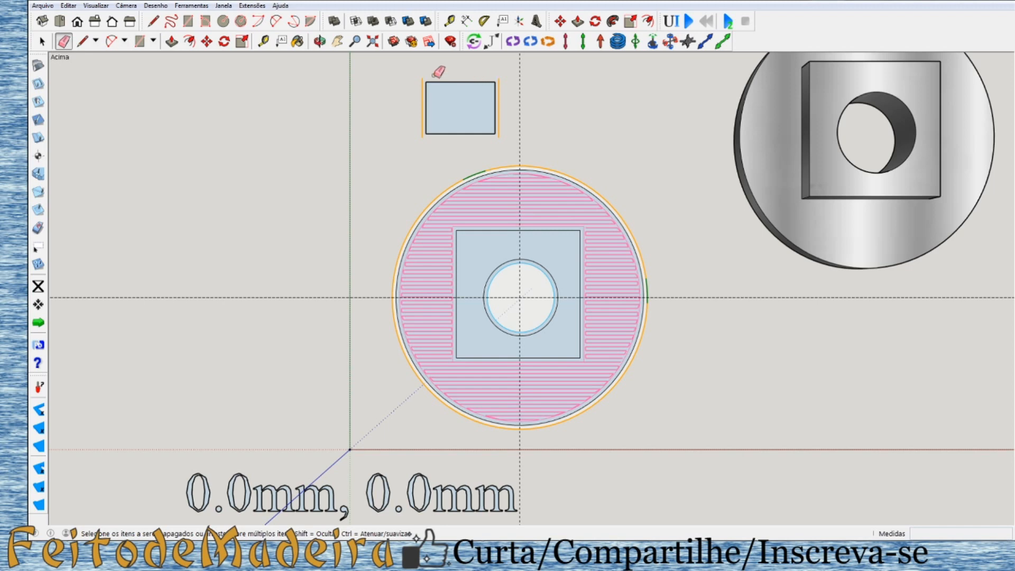
left_click(499, 107)
left_click(423, 108)
key("space")
left_click(43, 43)
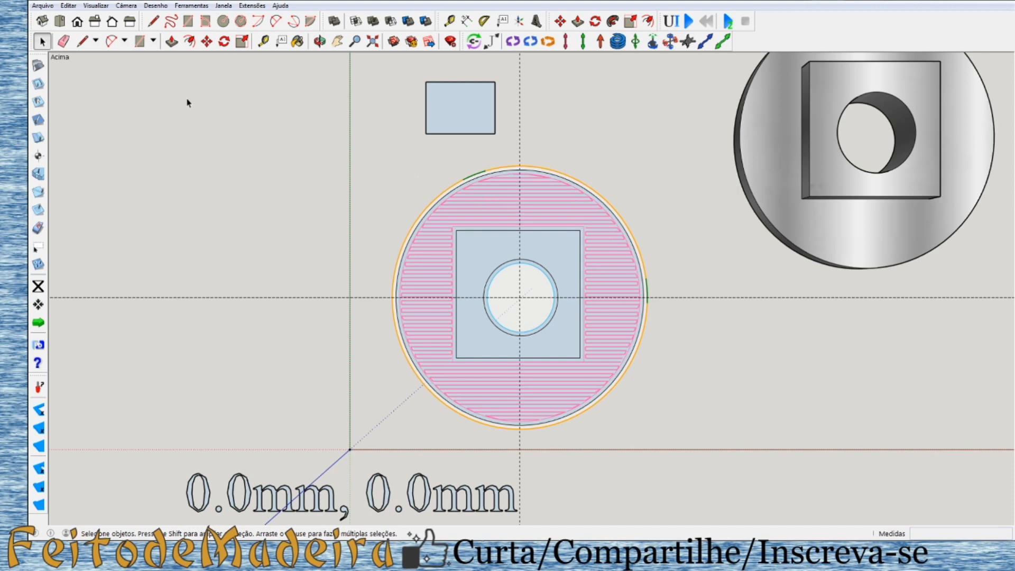
Generate the G-code for the round part's toolpaths and save it as "Recorte arquivo unico" in the "Peça com rebaixo" folder.
left_click(38, 323)
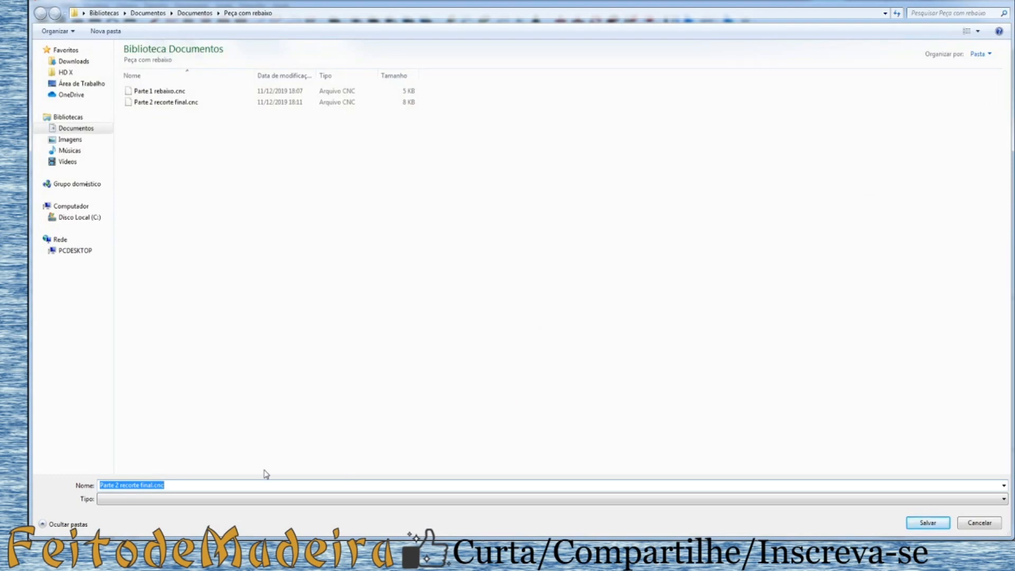
type("Recor")
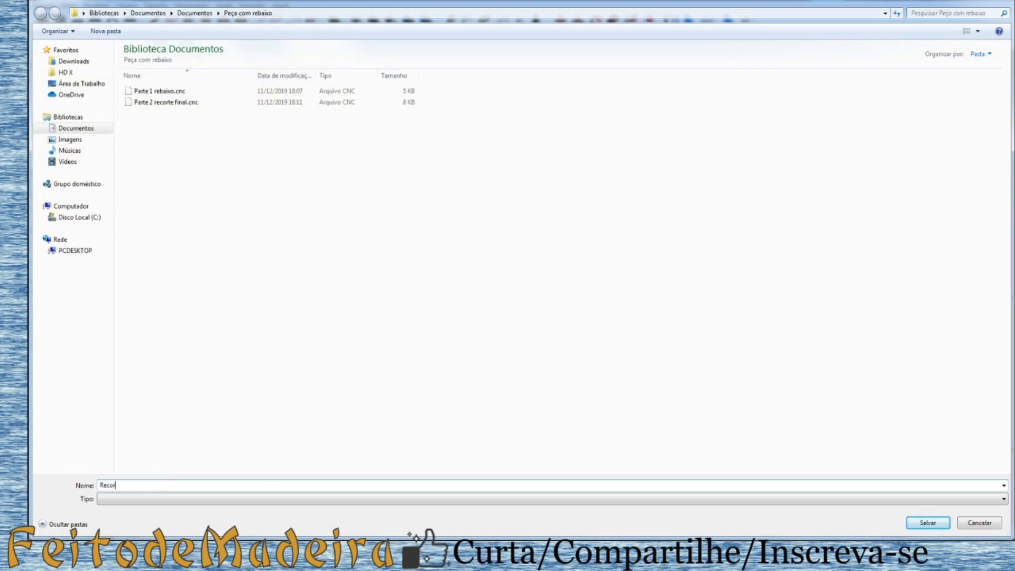
type("te arquivo unico")
left_click(929, 524)
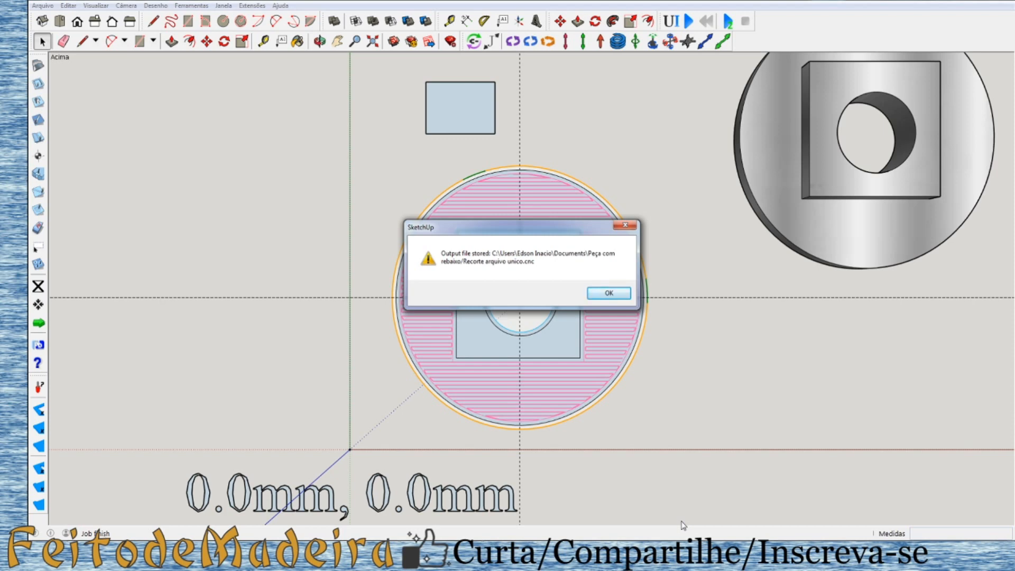
left_click(609, 293)
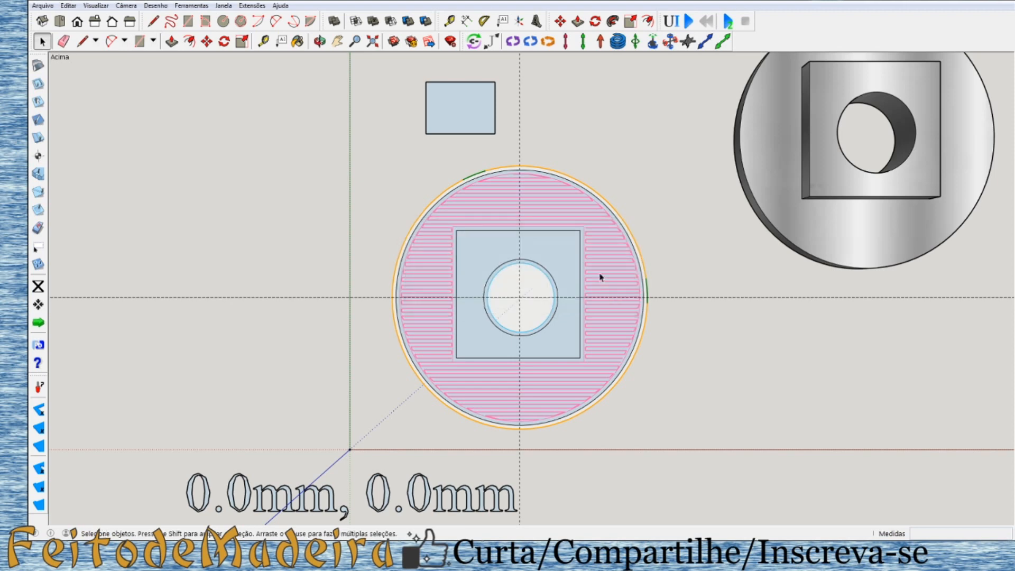